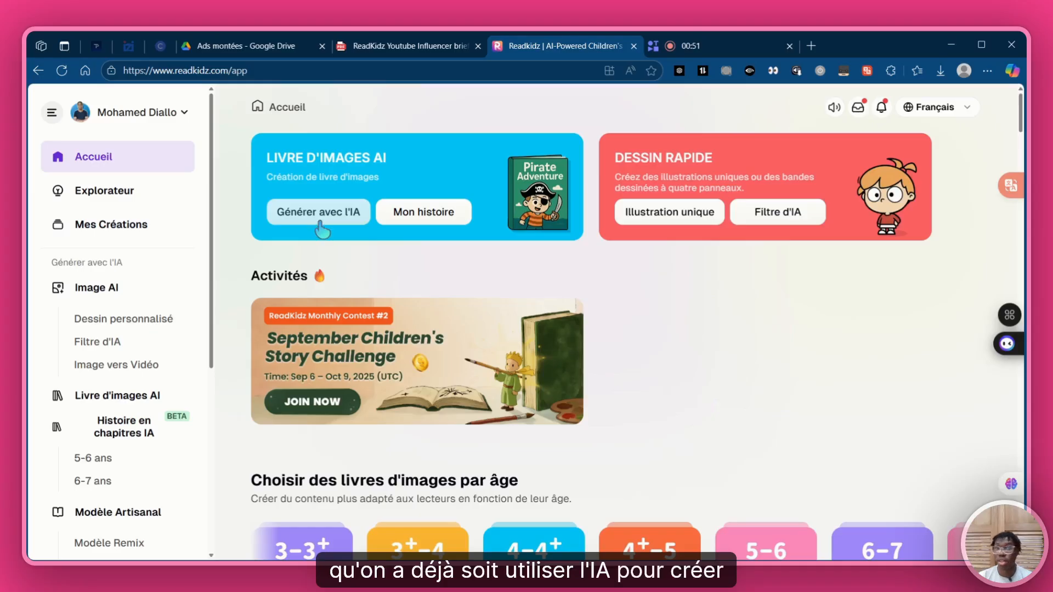
Look over the available creation tools and browse the community creations in Explorateur
scroll(181, 258, "down", 5)
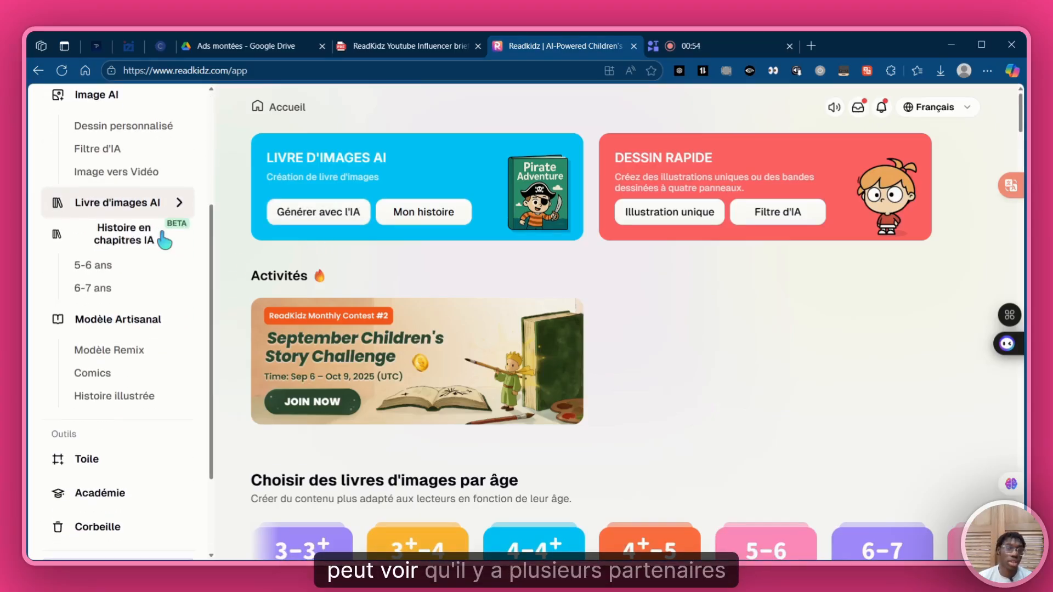
scroll(157, 279, "up", 6)
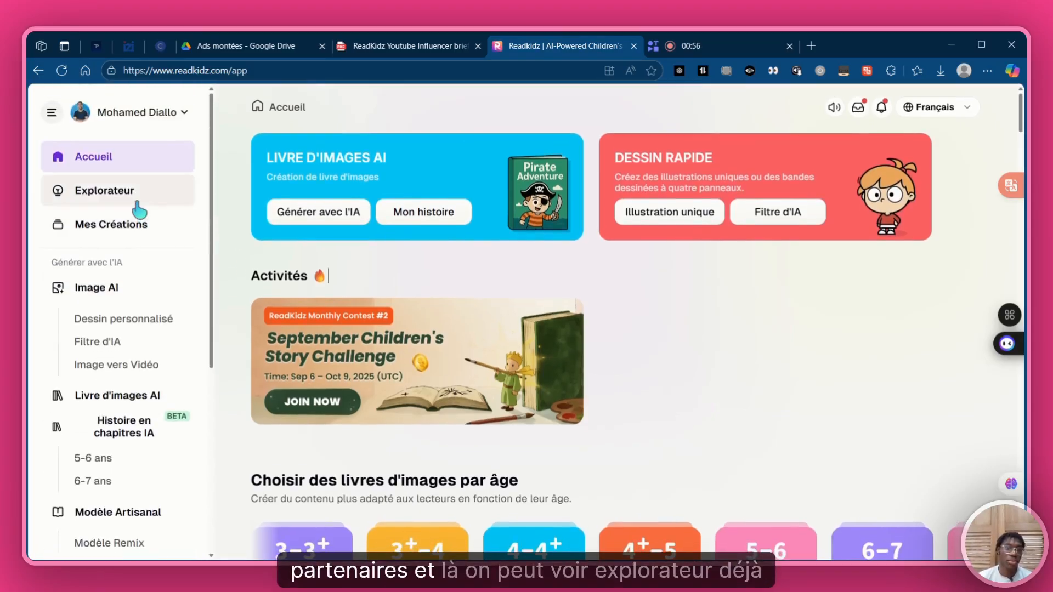
left_click(137, 201)
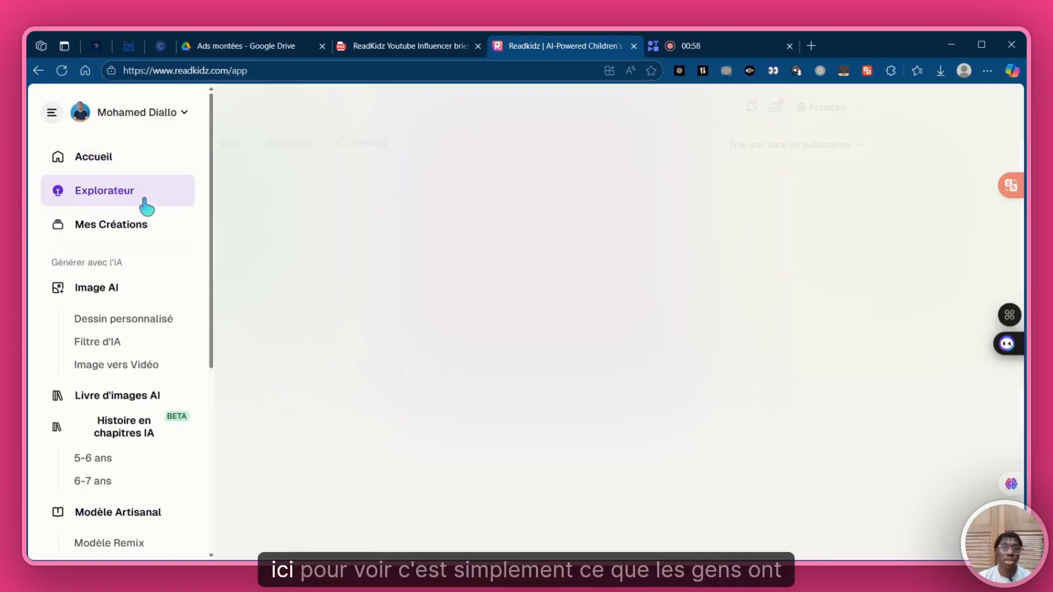
scroll(697, 252, "down", 10)
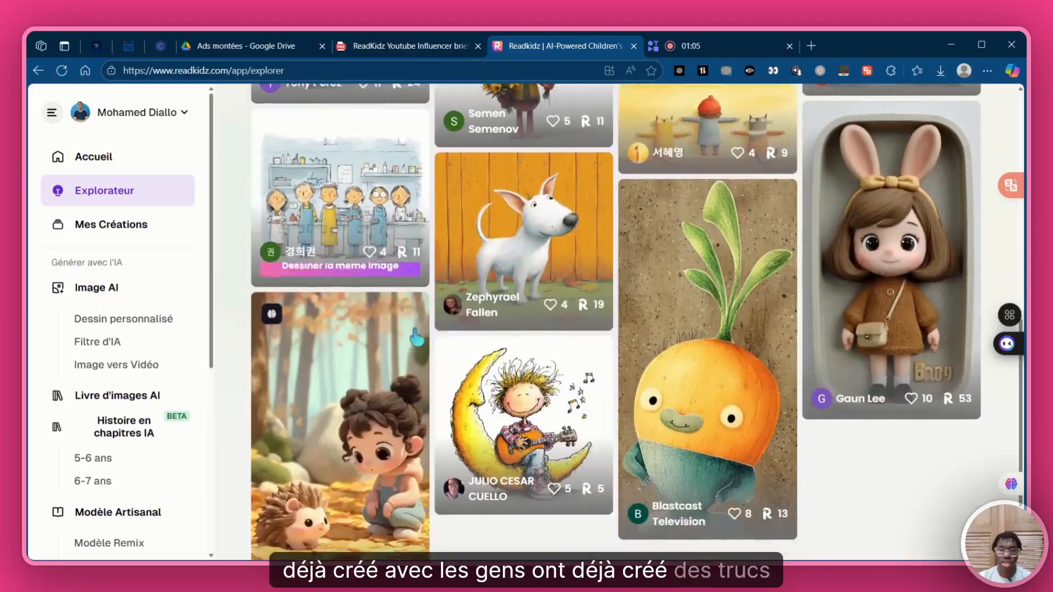
scroll(329, 274, "up", 15)
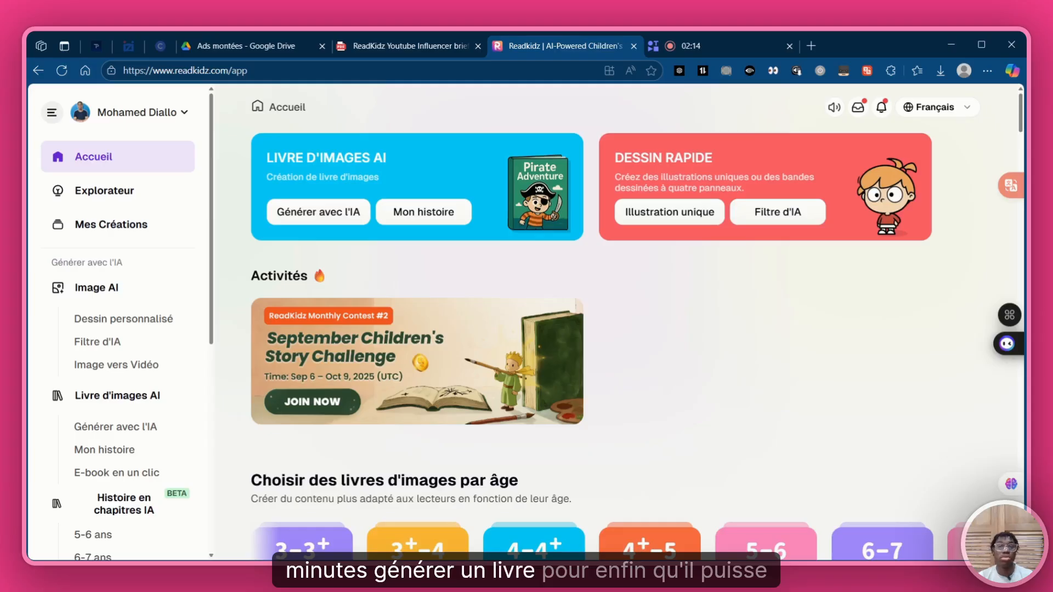
Look through the home page's age-based picture books, drawing styles and popular new book templates
scroll(610, 222, "down", 9)
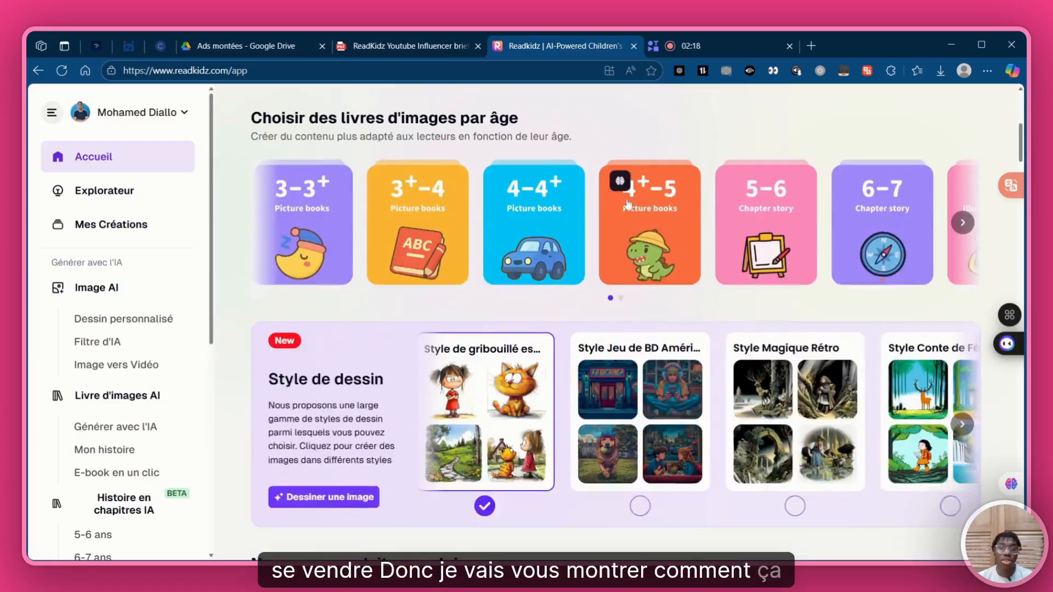
scroll(598, 341, "up", 4)
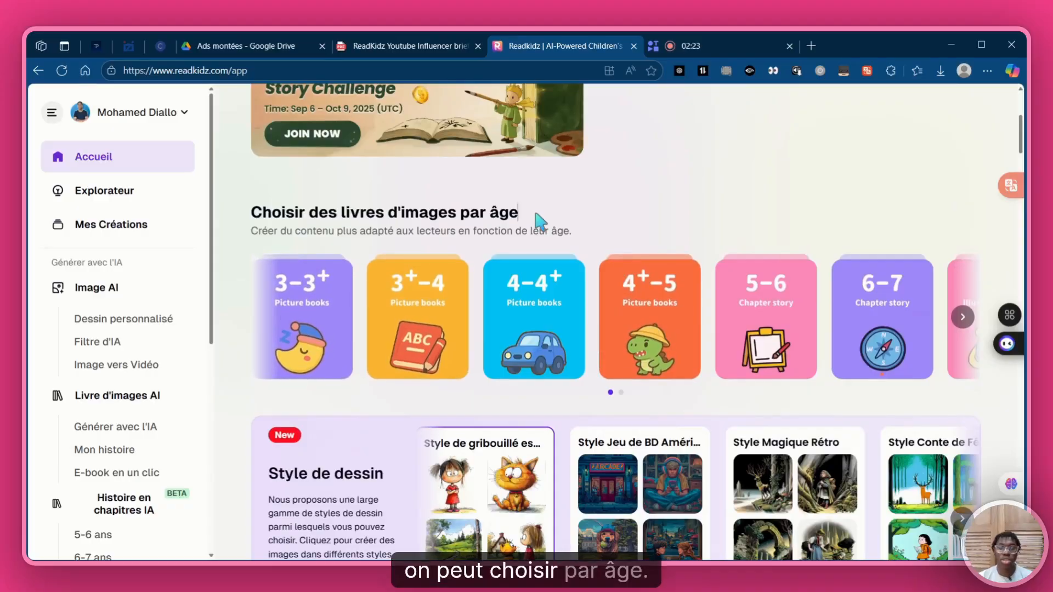
scroll(681, 336, "down", 10)
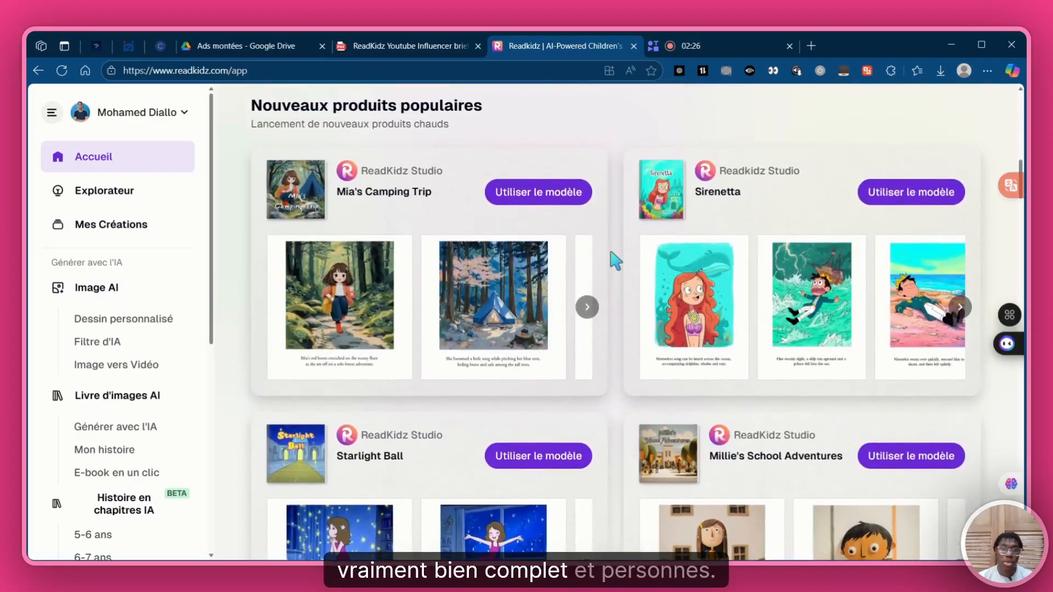
scroll(616, 258, "down", 8)
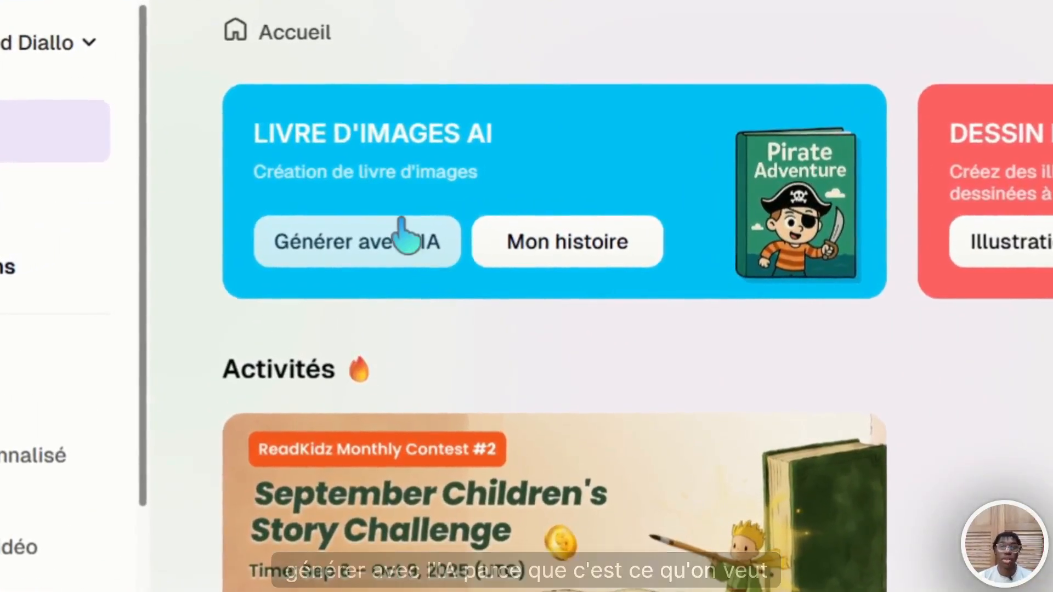
Start a Livre Unique picture book generated with AI and set the reader age to 7-9 Ans (20-26P)
left_click(382, 233)
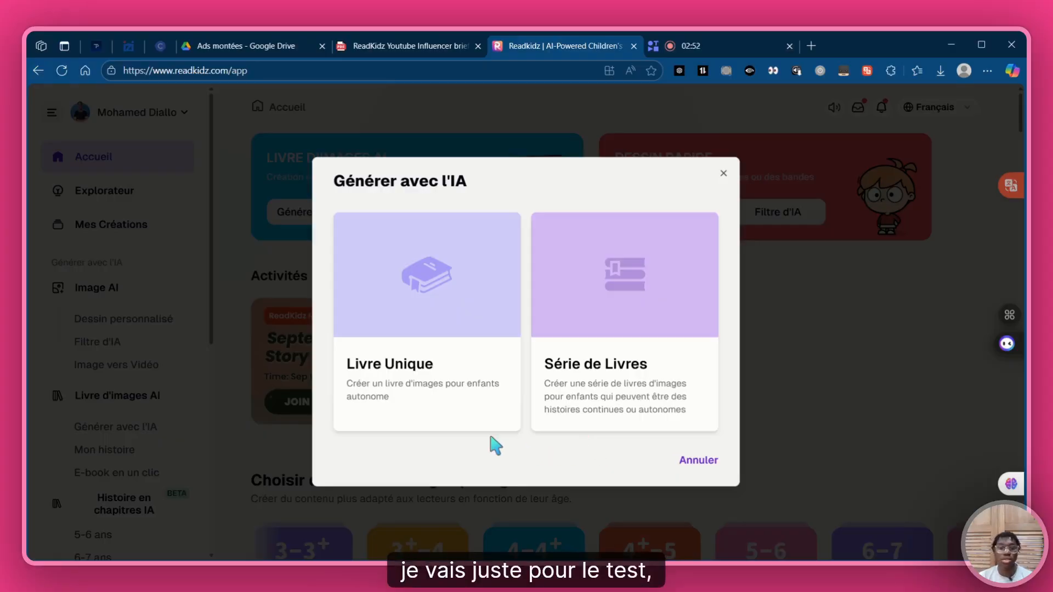
left_click(458, 313)
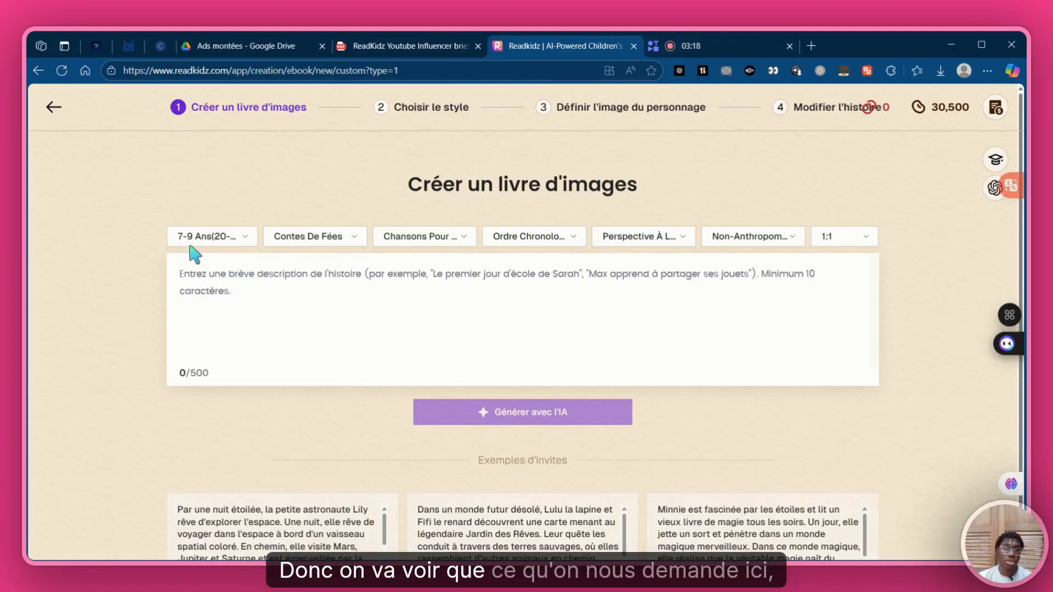
left_click(230, 240)
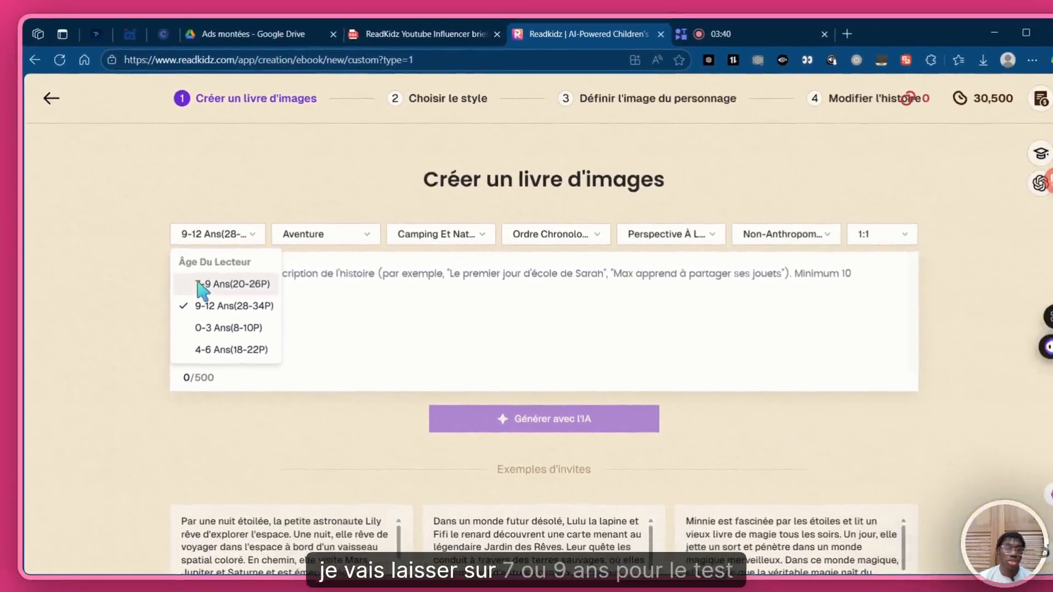
left_click(204, 284)
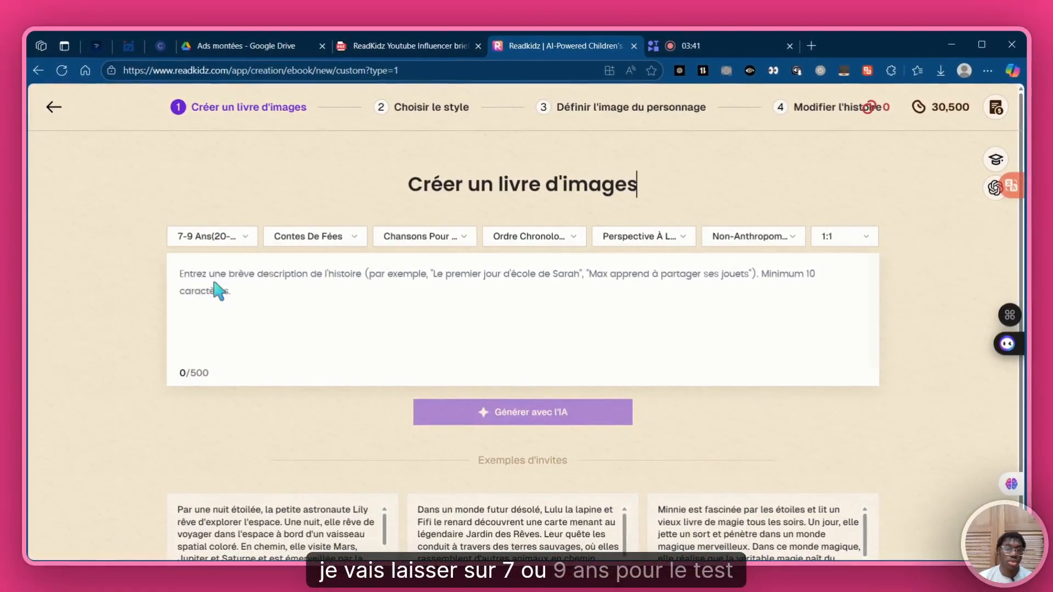
left_click(214, 241)
left_click(214, 241)
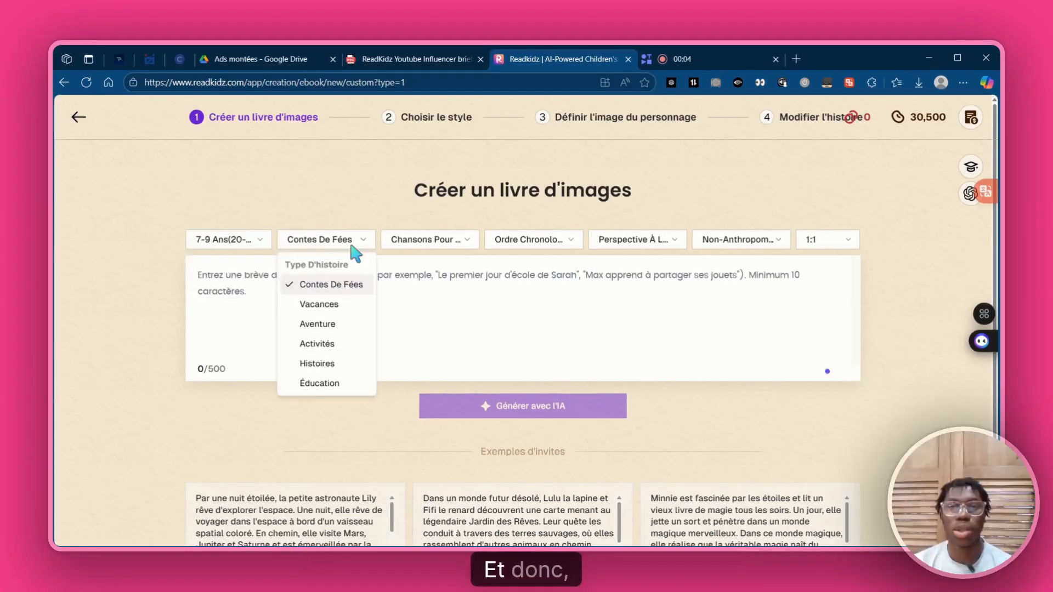
Set the story type to Éducation and the story theme to Mentalité De Croissance
left_click(352, 245)
left_click(353, 246)
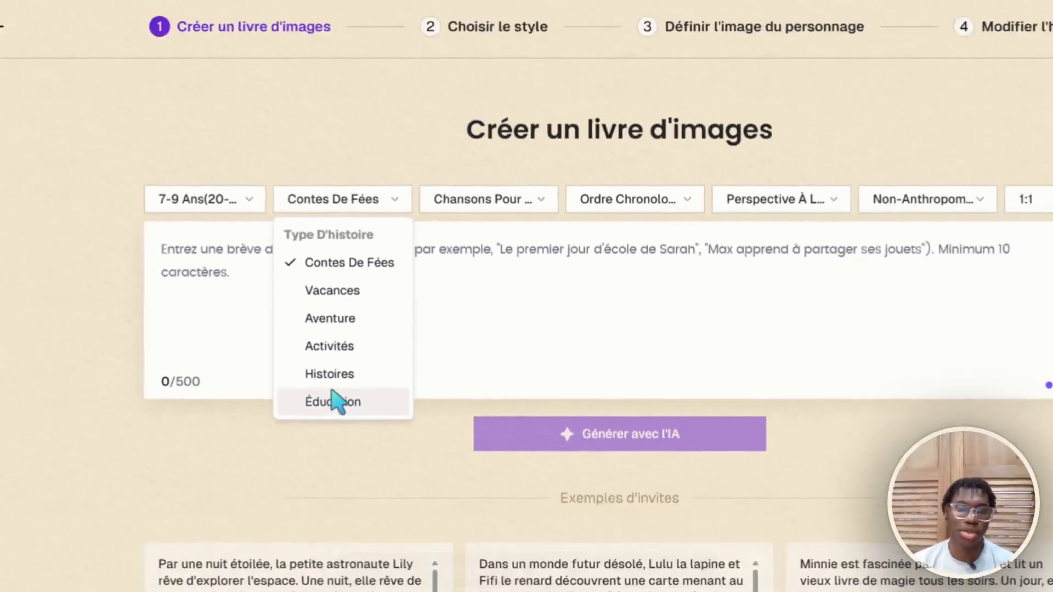
left_click(343, 434)
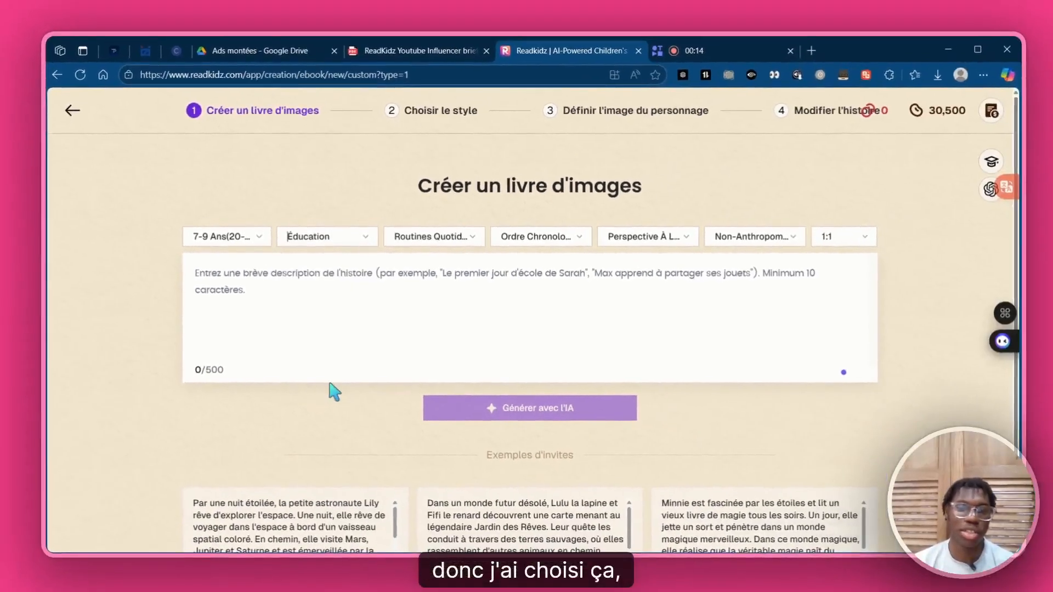
left_click(570, 141)
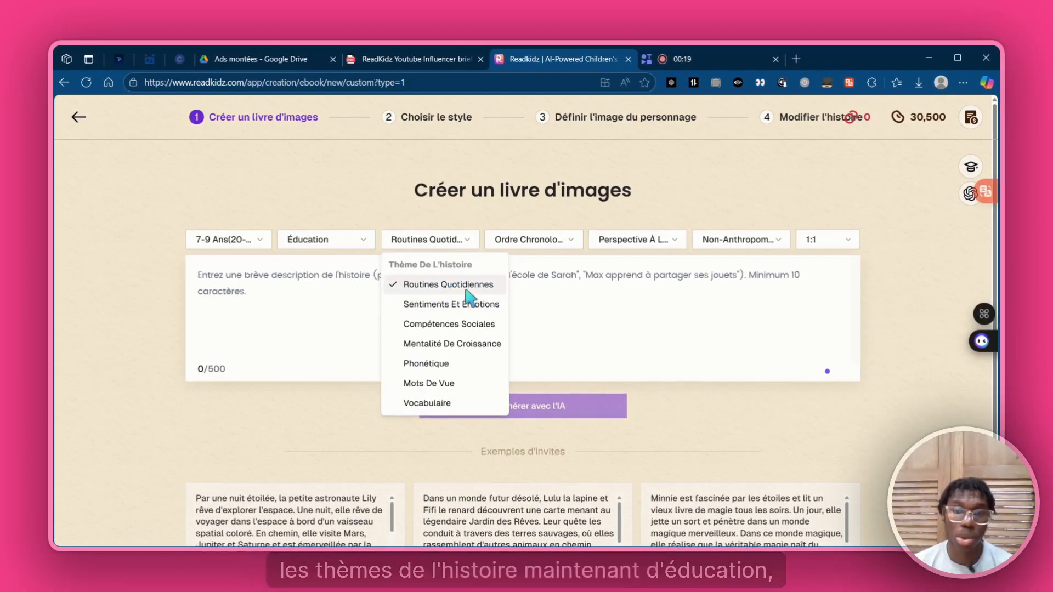
left_click(478, 346)
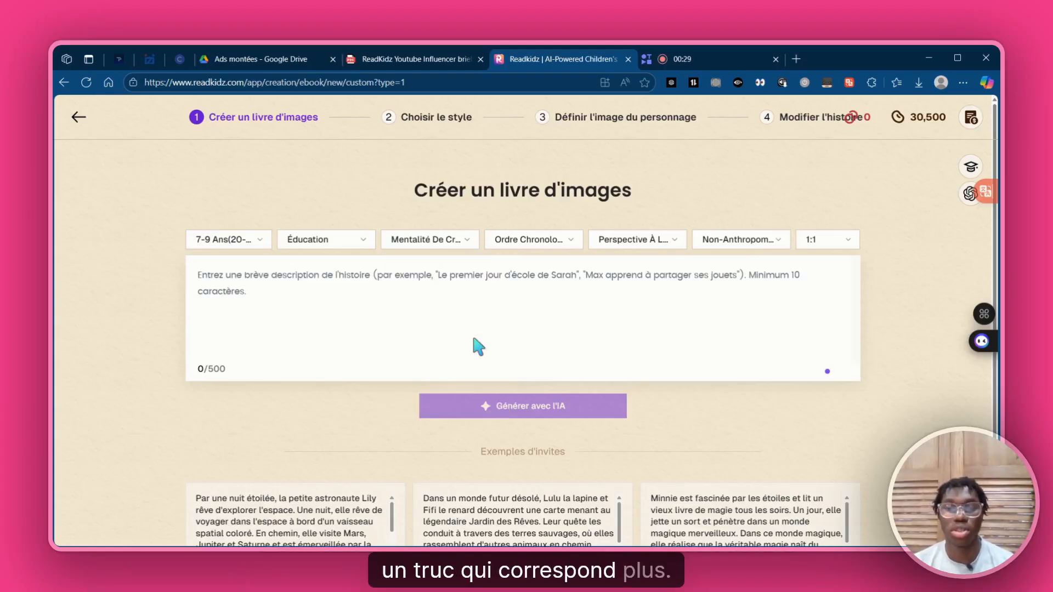
Review the remaining story options, keeping Ordre Chronologique, Perspective À La Troisième Personne, Non-Anthropomorphique and size 1:1
left_click(530, 241)
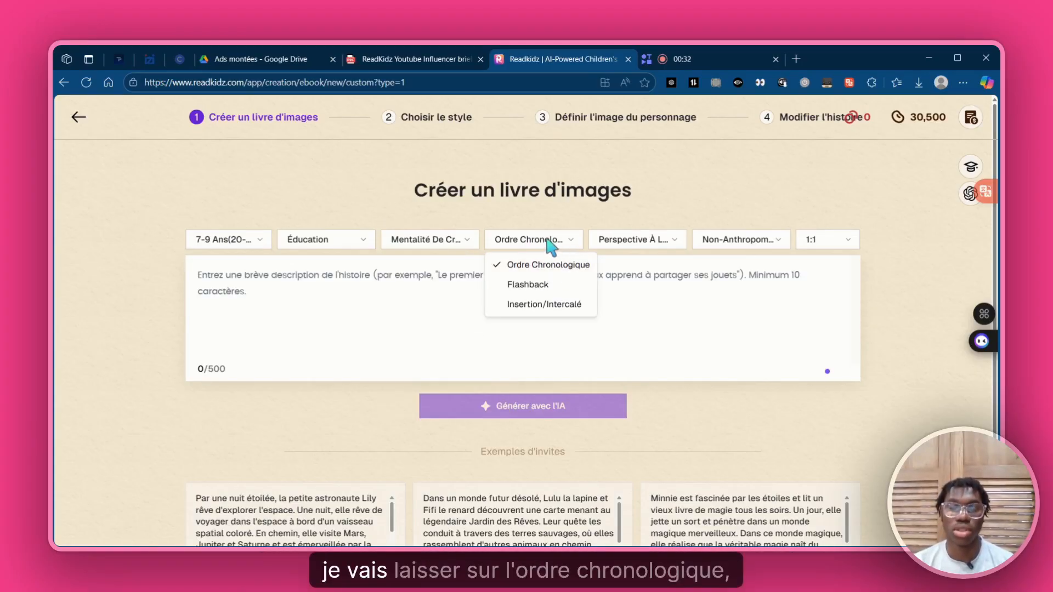
left_click(561, 244)
left_click(636, 240)
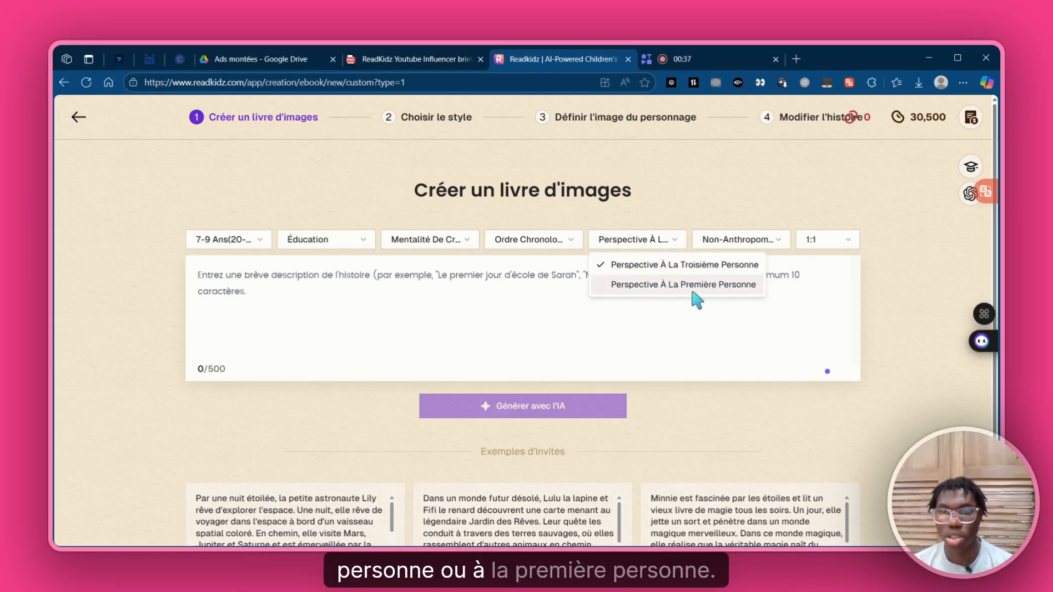
left_click(606, 266)
left_click(710, 239)
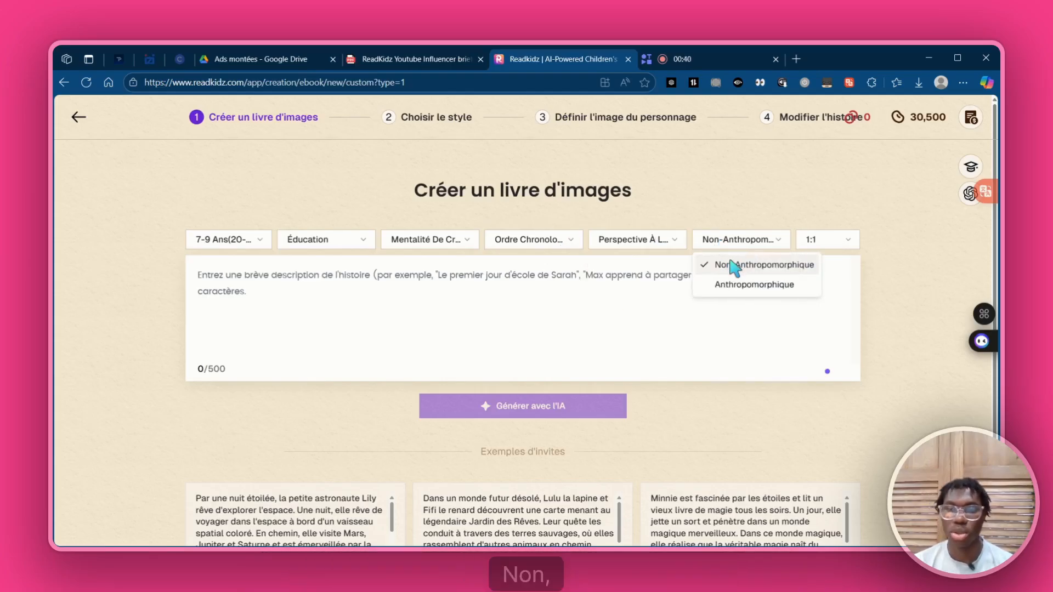
left_click(764, 249)
left_click(839, 239)
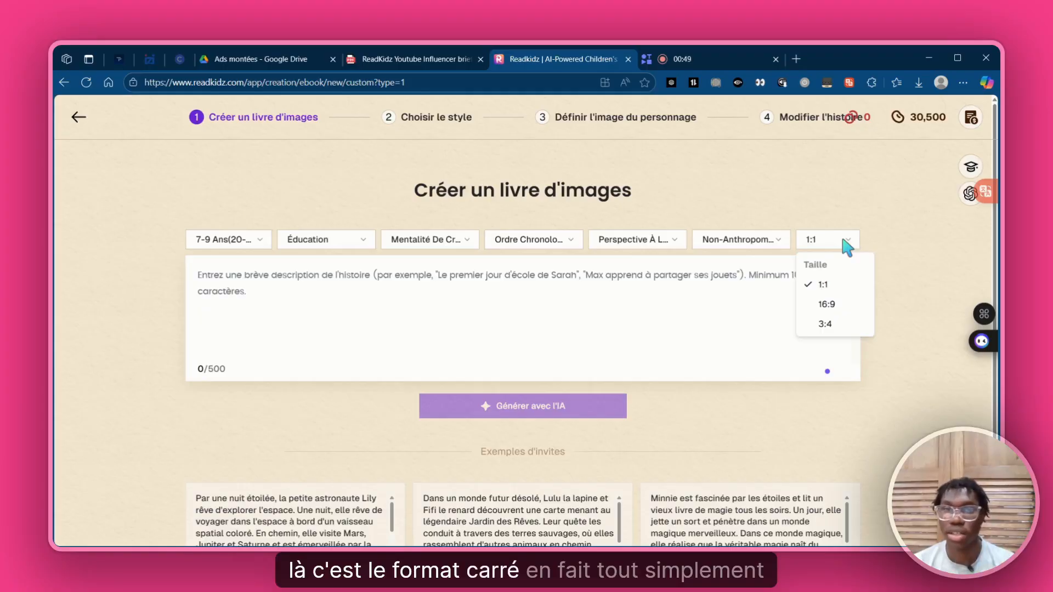
left_click(871, 241)
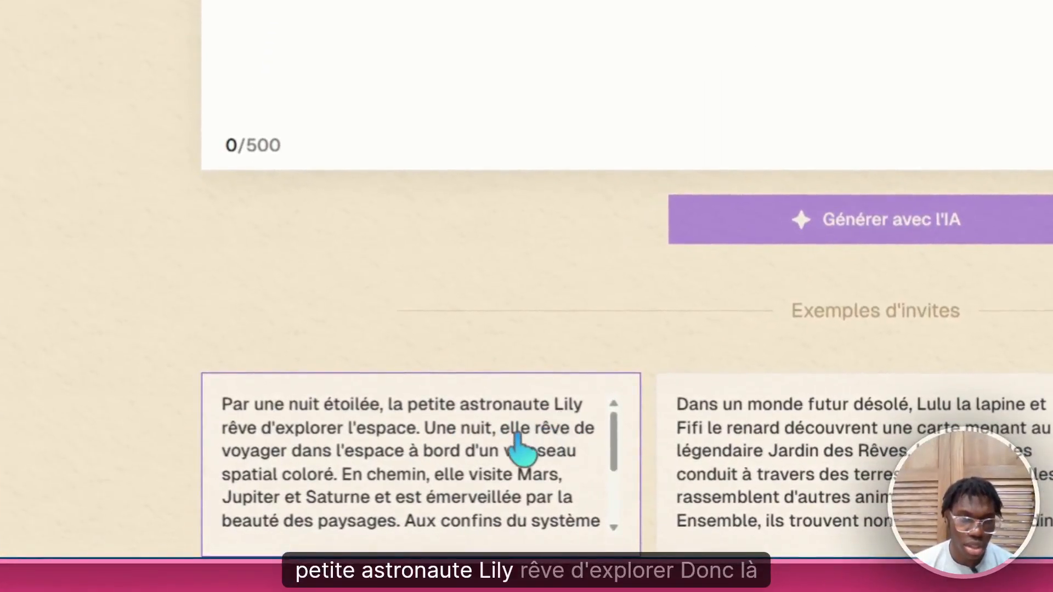
Use the example prompt about the little astronaut Lily as the description and generate the story with AI
scroll(340, 464, "down", 1)
scroll(383, 452, "up", 1)
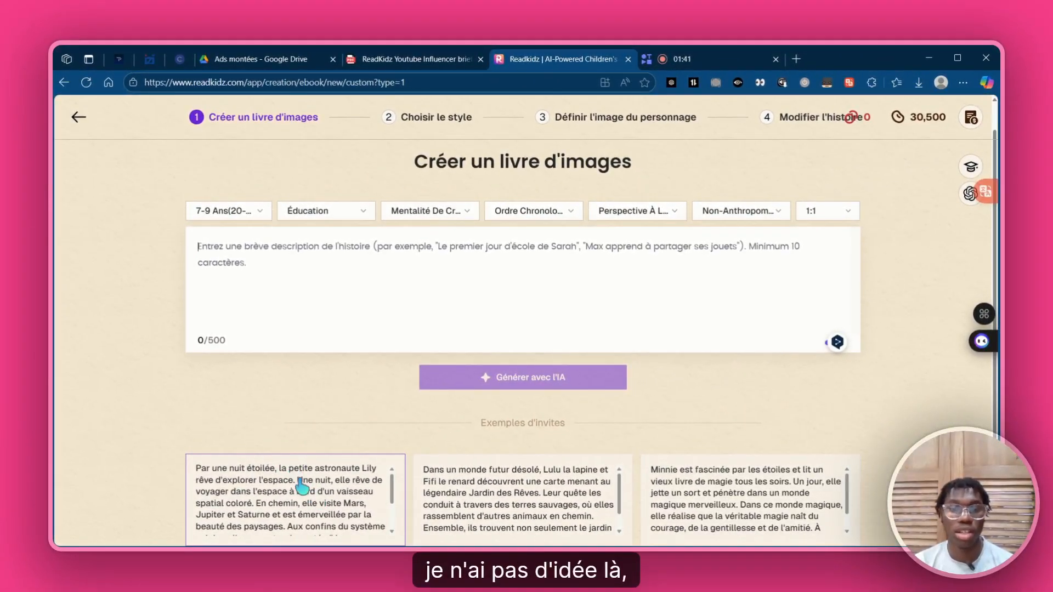
left_click(299, 479)
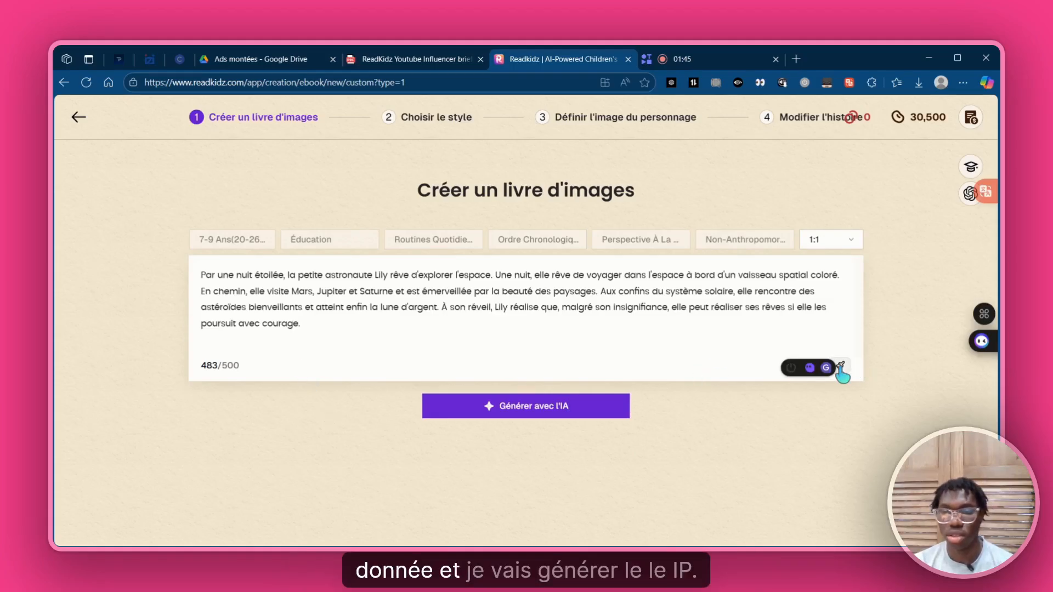
left_click(505, 409)
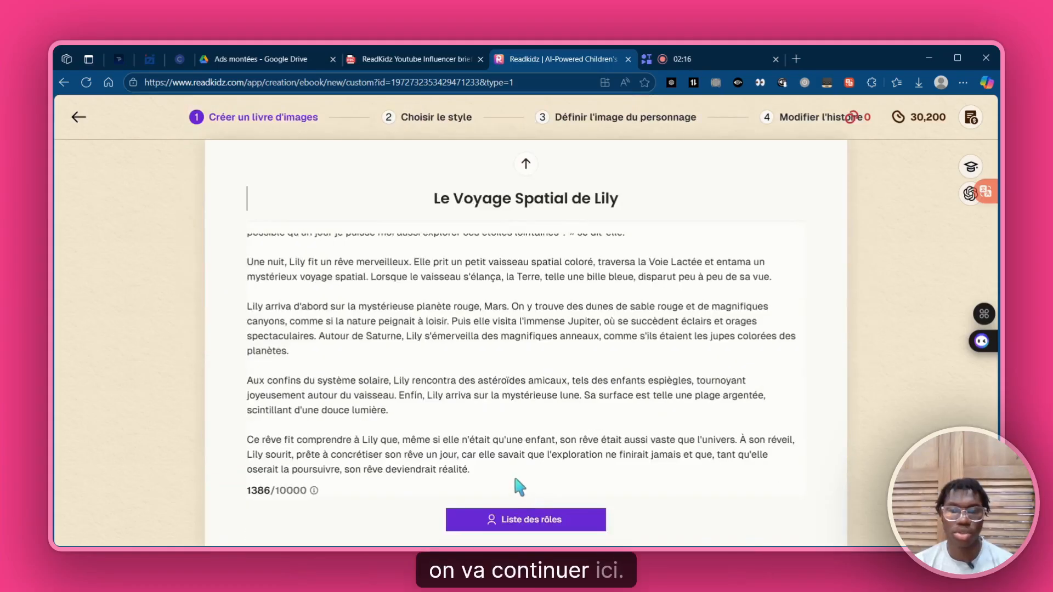
Accept the generated story, choose Style Dessin Animé Énergique as the drawing style and continue to the character definition
left_click(510, 525)
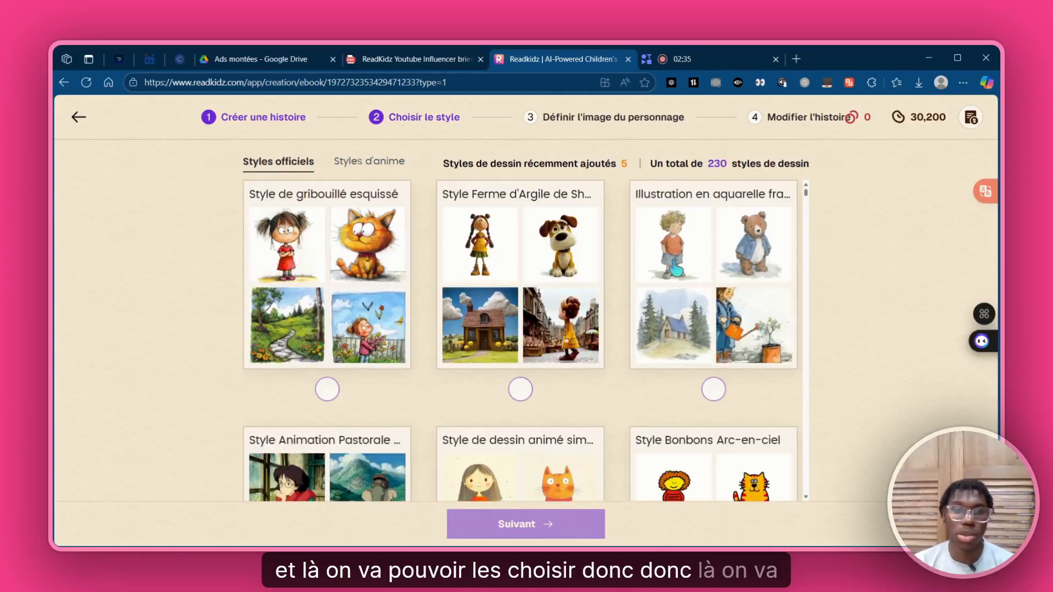
scroll(446, 312, "down", 4)
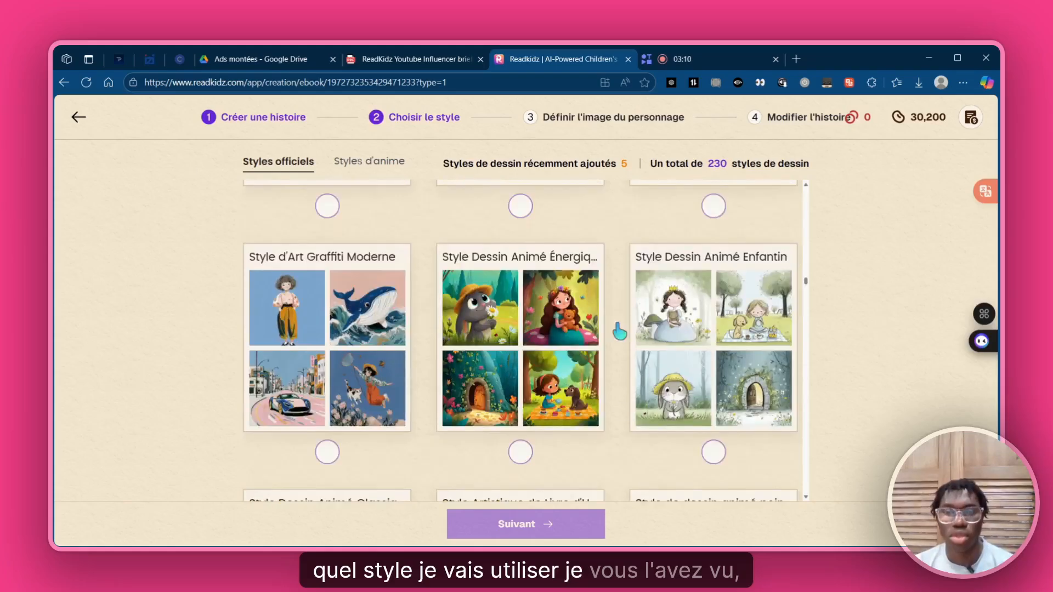
left_click(519, 451)
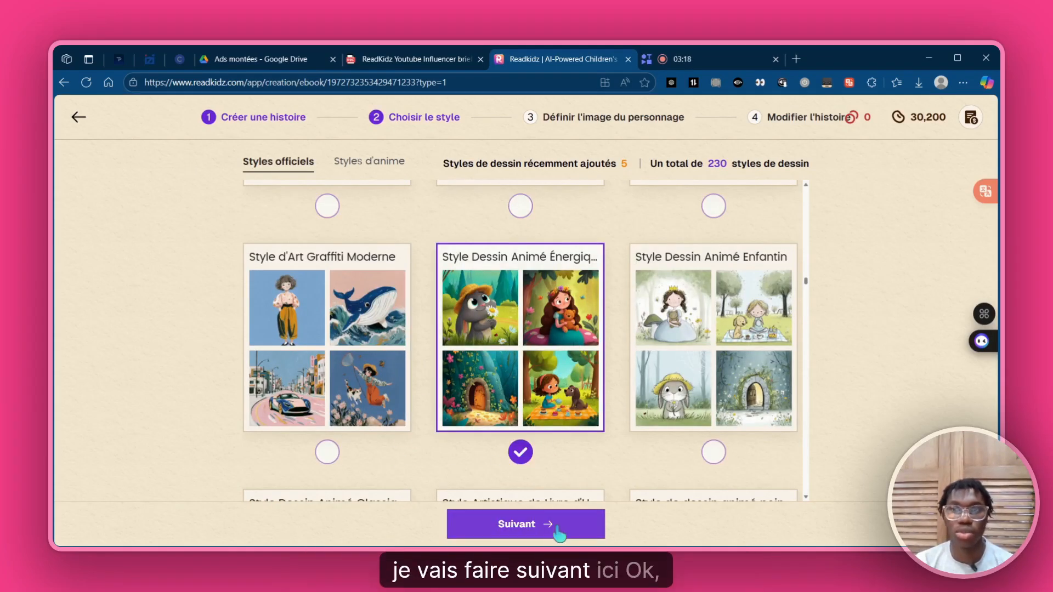
left_click(558, 527)
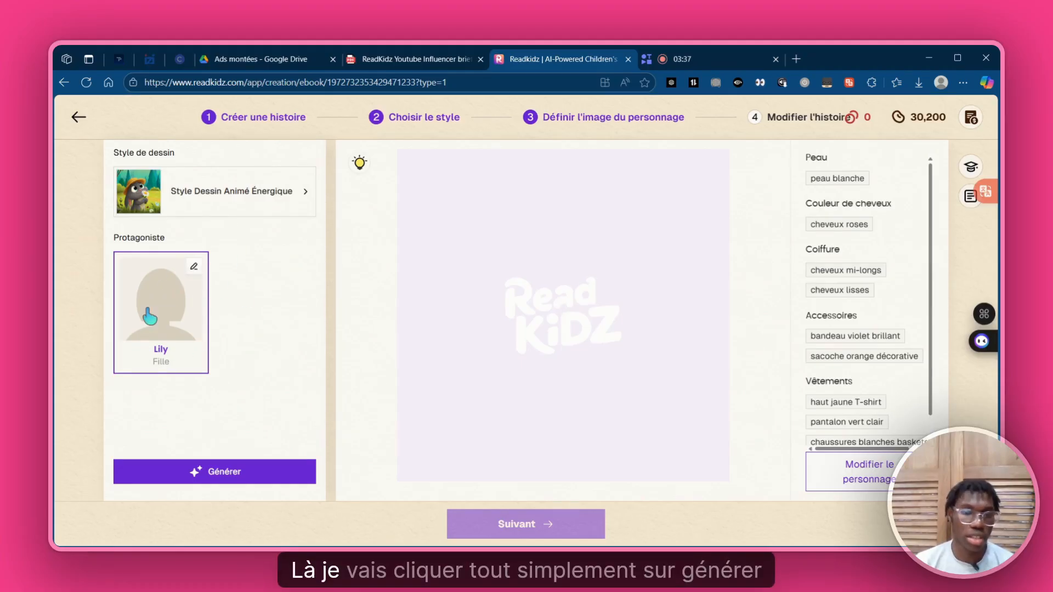
Generate images of the protagonist Lily and continue to the storyboards with the variant wearing a flower crown and orange bag
left_click(231, 472)
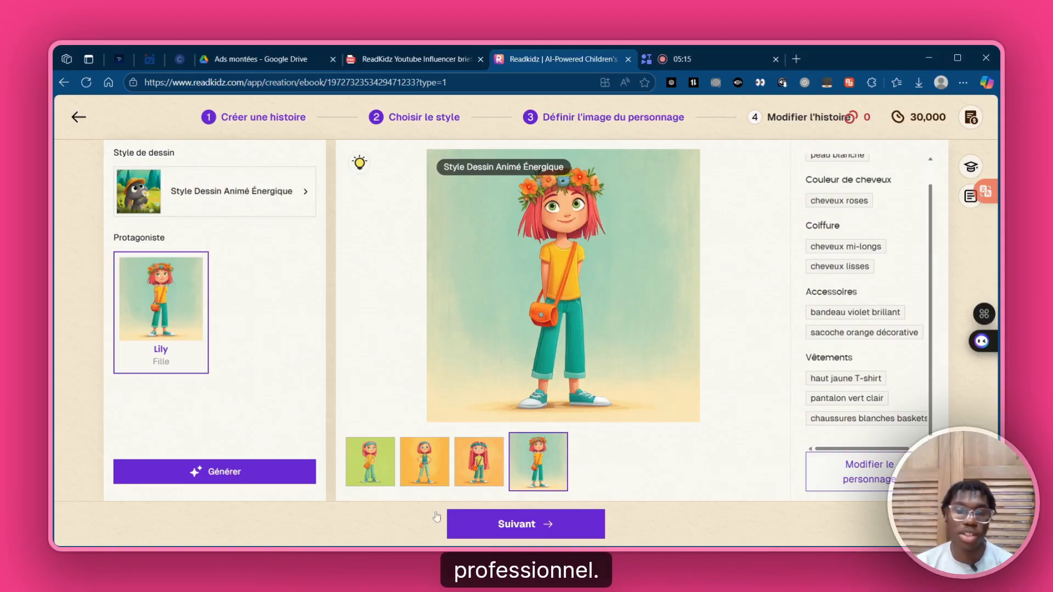
left_click(368, 464)
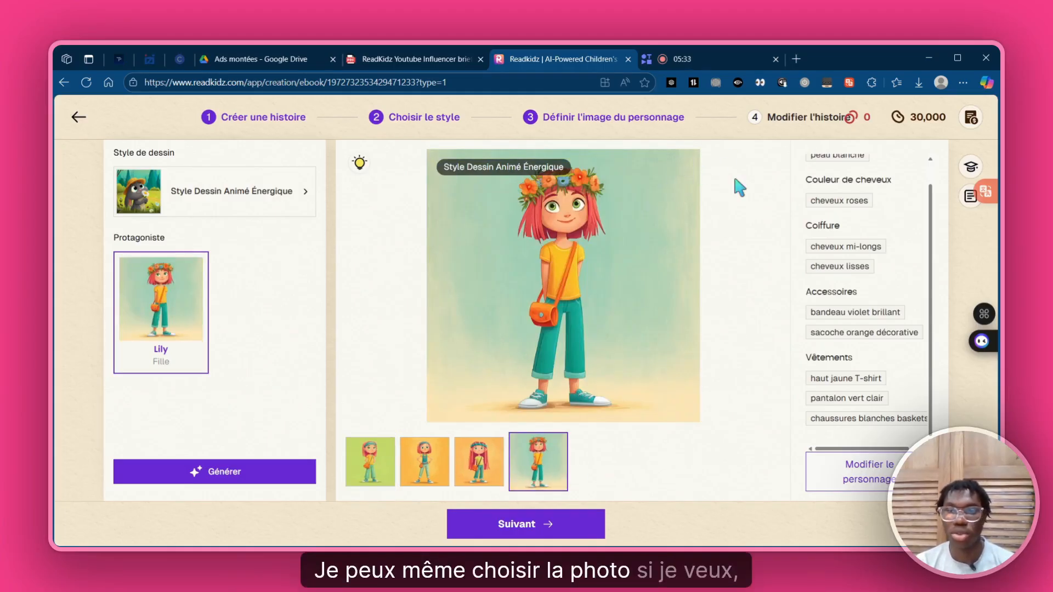
left_click(551, 529)
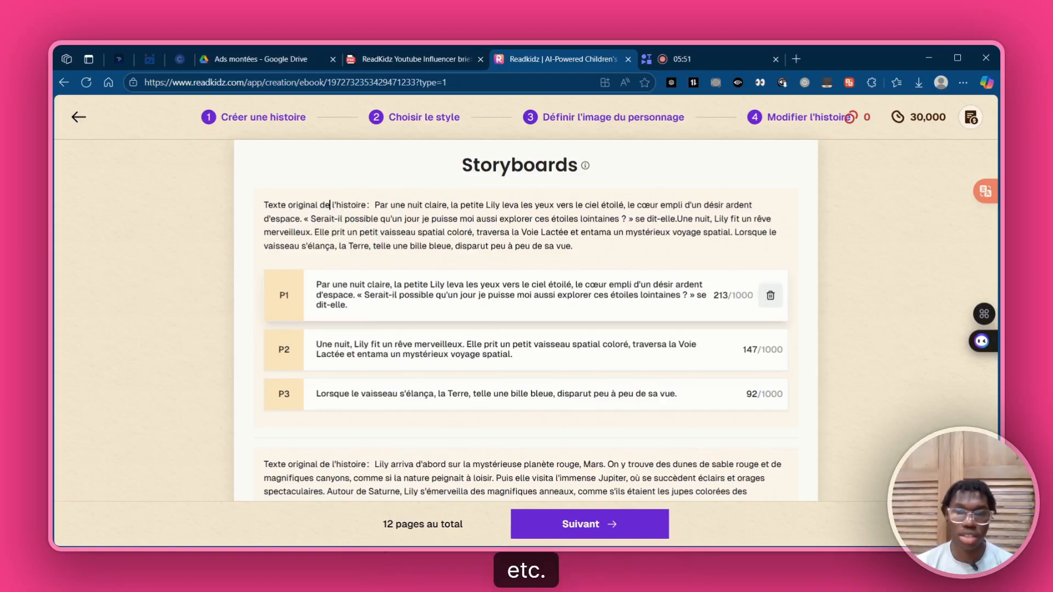
Try adding the text "ghr" at the end of storyboard page P1
left_click(708, 303)
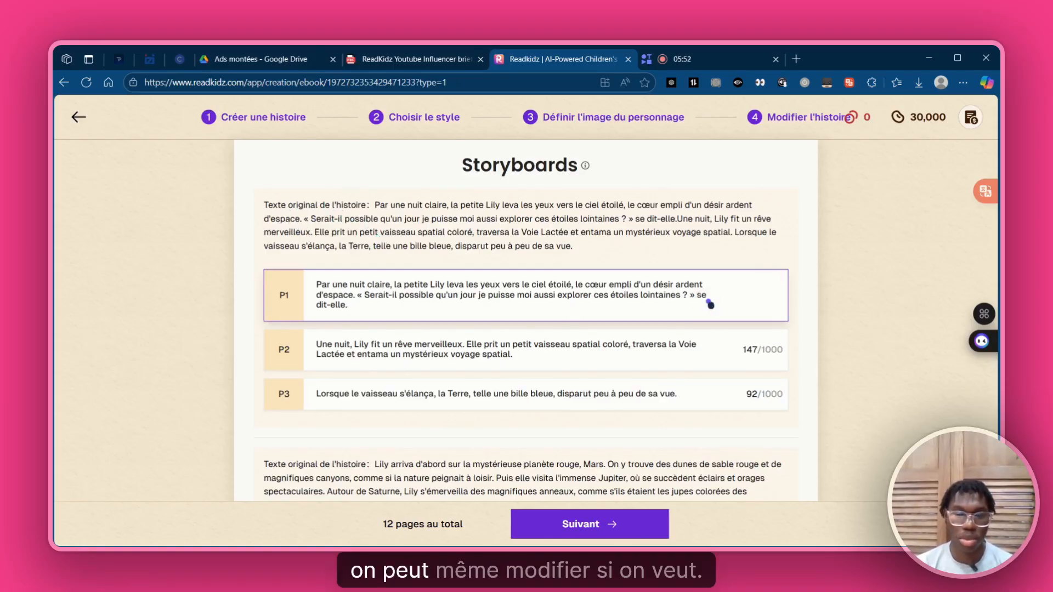
type("ghr")
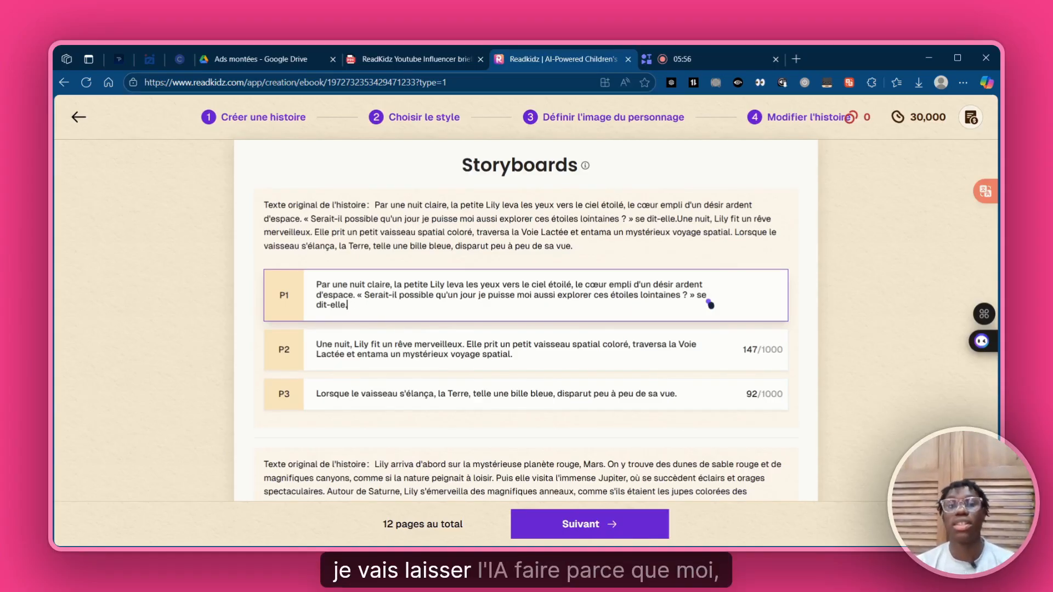
Keep the storyboard texts as generated, review all pages through P10 and continue to the book editor
left_click(538, 261)
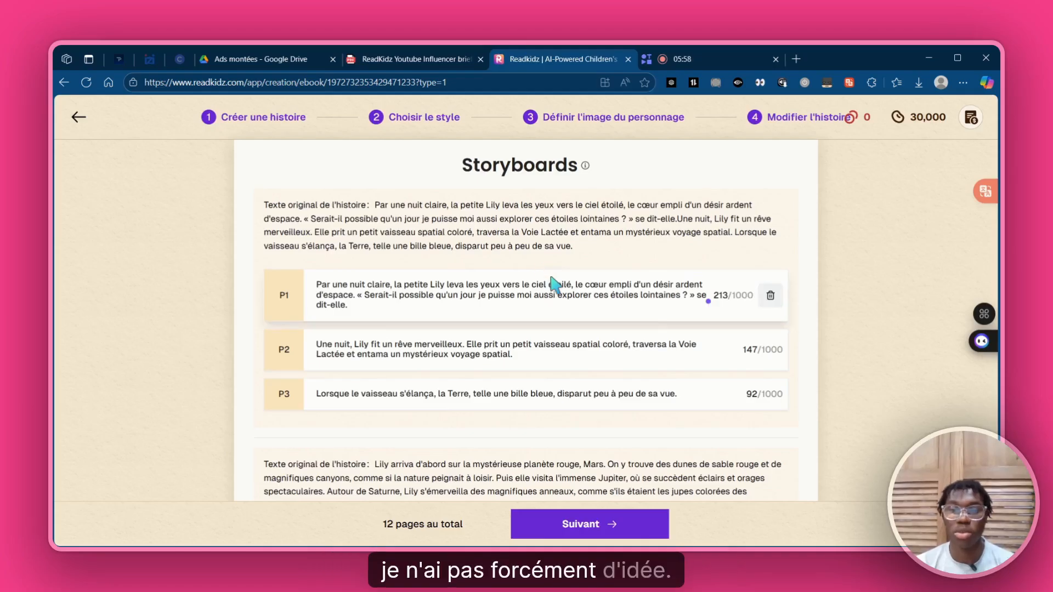
scroll(597, 296, "down", 1)
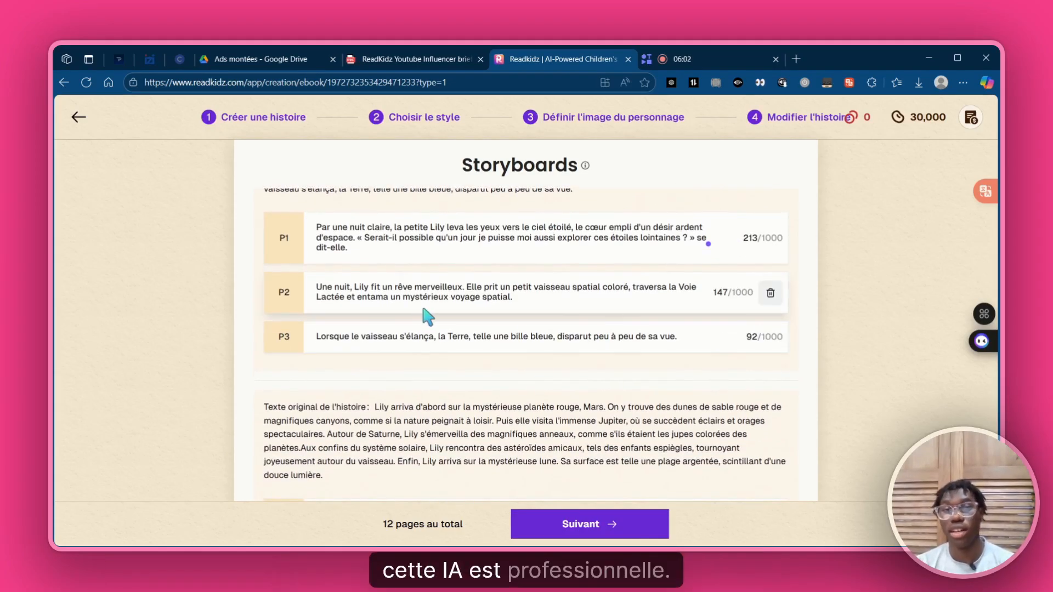
scroll(500, 358, "down", 2)
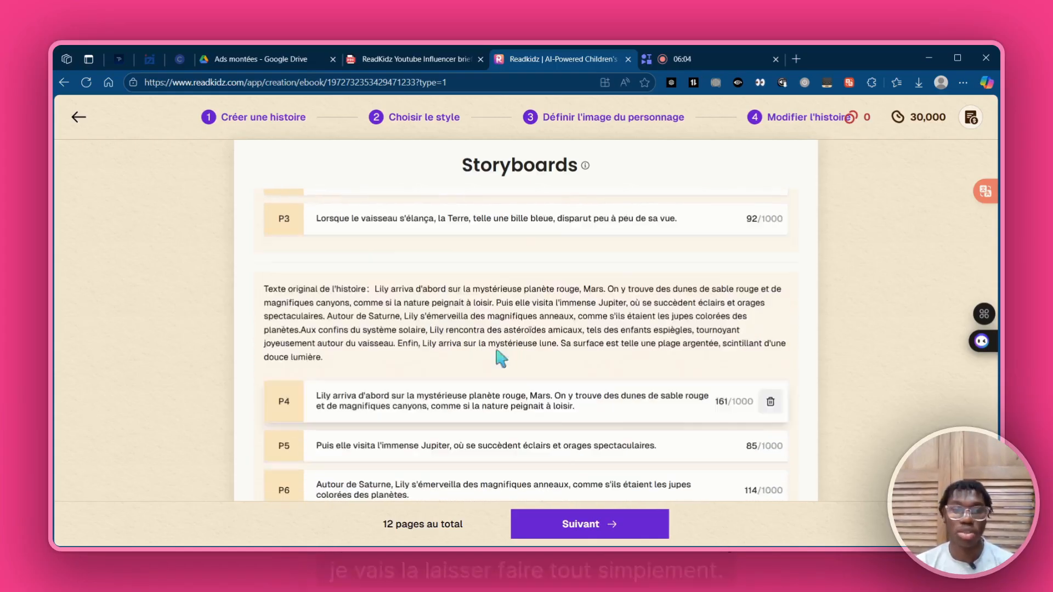
scroll(500, 358, "down", 6)
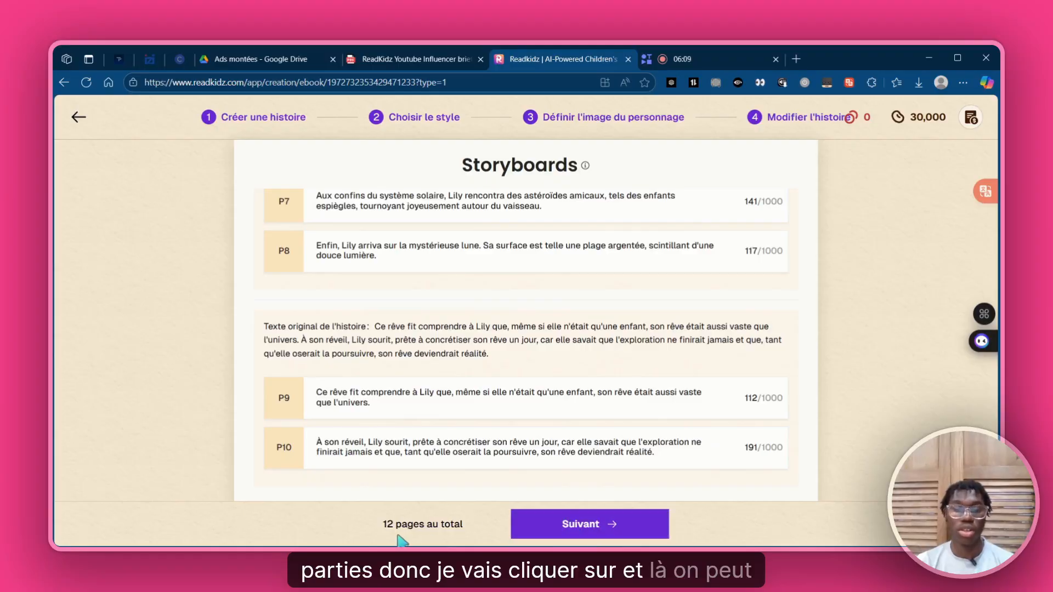
left_click_drag(377, 526, 486, 540)
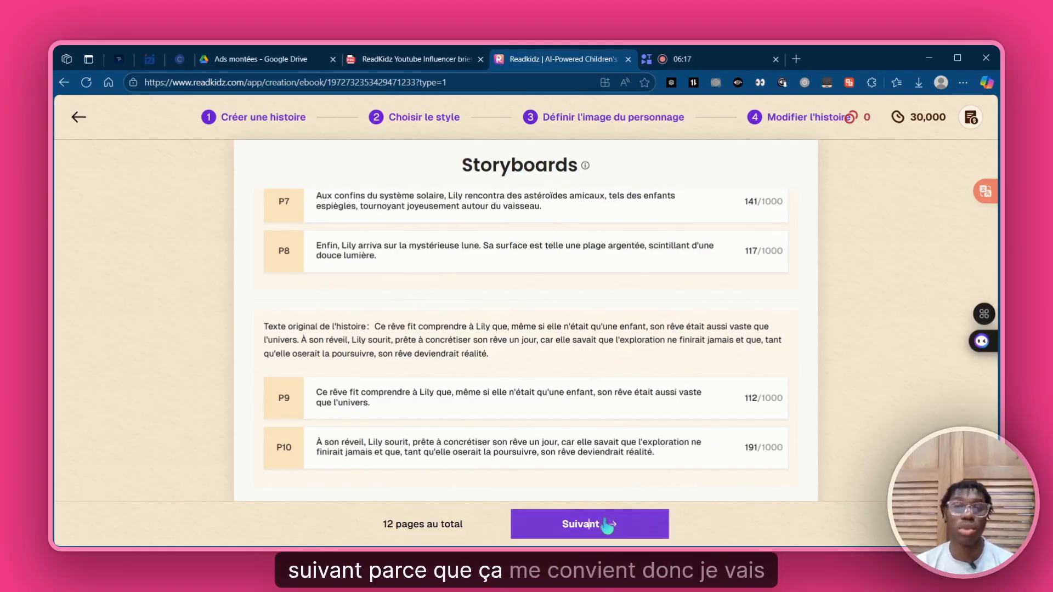
left_click(608, 524)
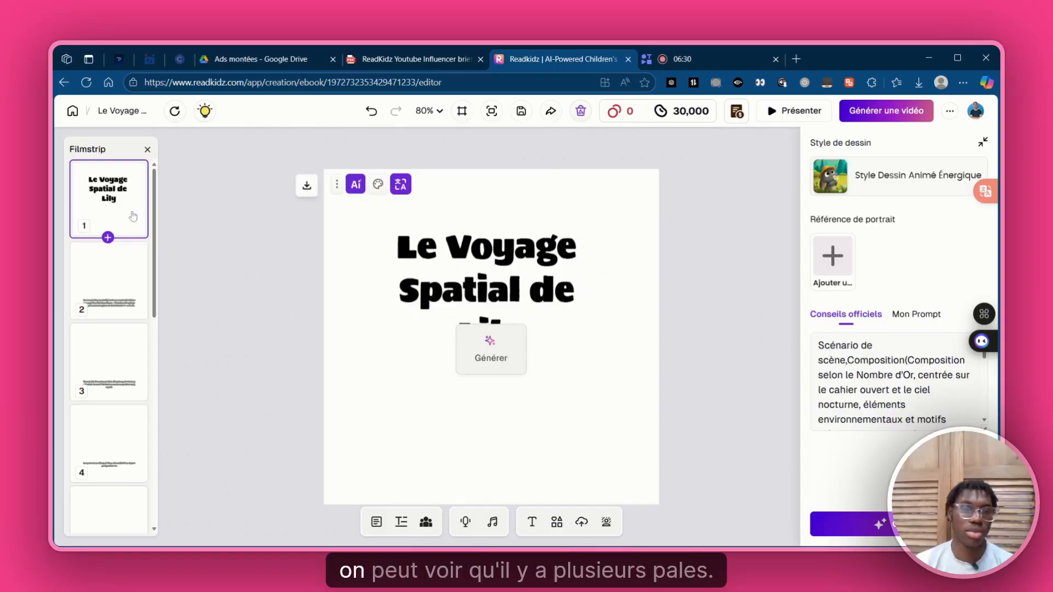
Look through the book's pages, return to the cover page and generate its AI illustration with the official prompt
scroll(132, 216, "down", 8)
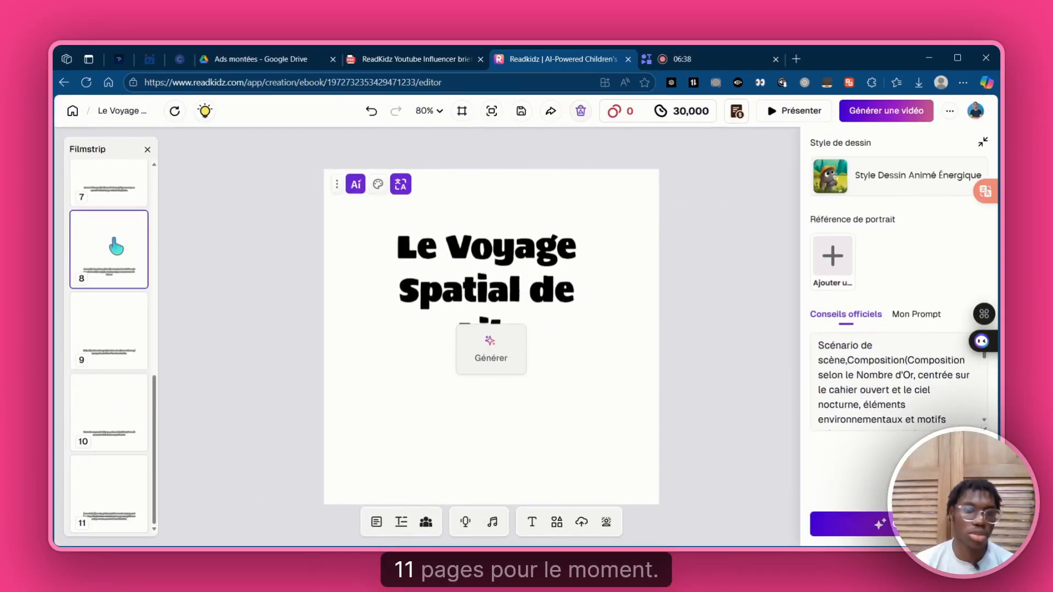
scroll(129, 244, "up", 9)
left_click(138, 202)
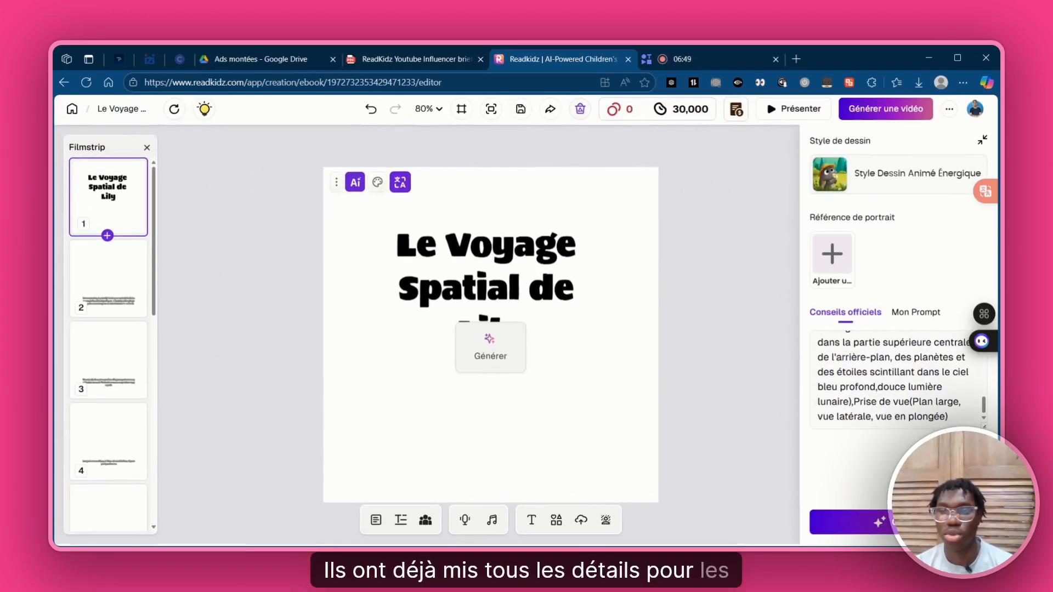
left_click(930, 317)
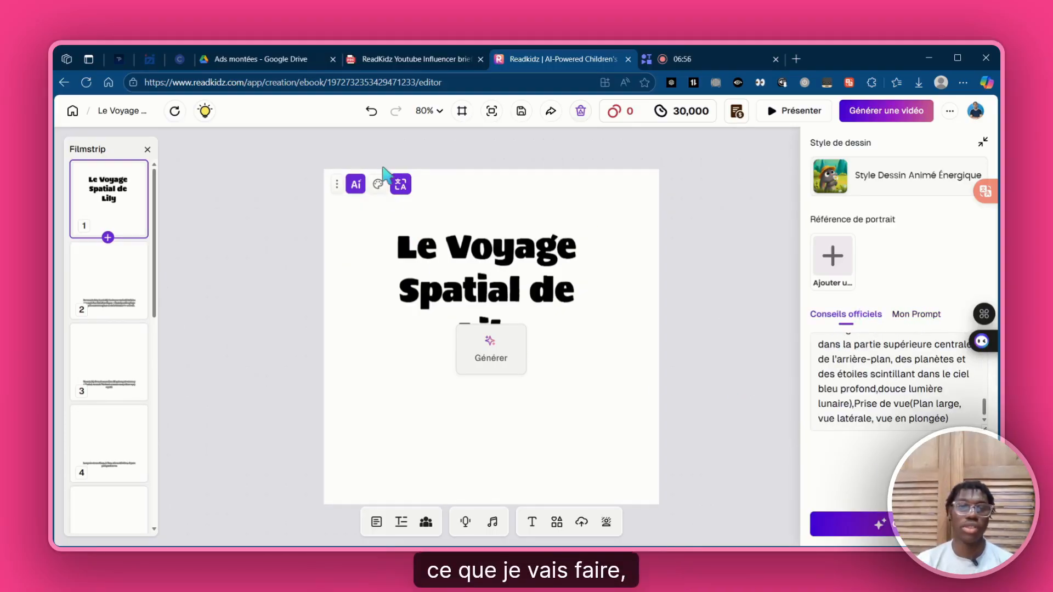
left_click(491, 360)
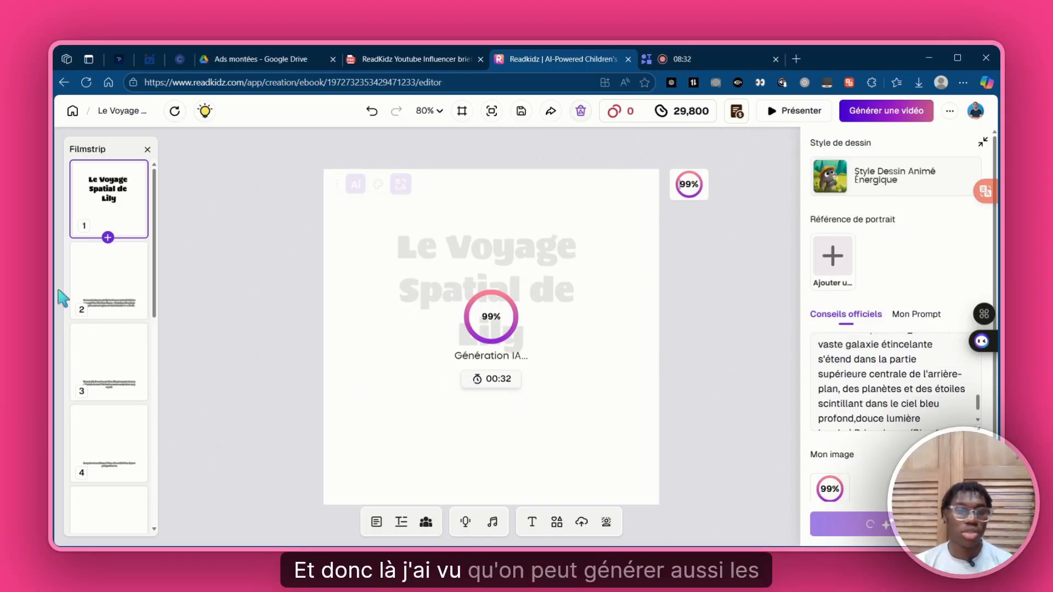
Generate the AI illustrations for pages 2 and 3 while keeping Lily as the portrait reference
left_click(128, 272)
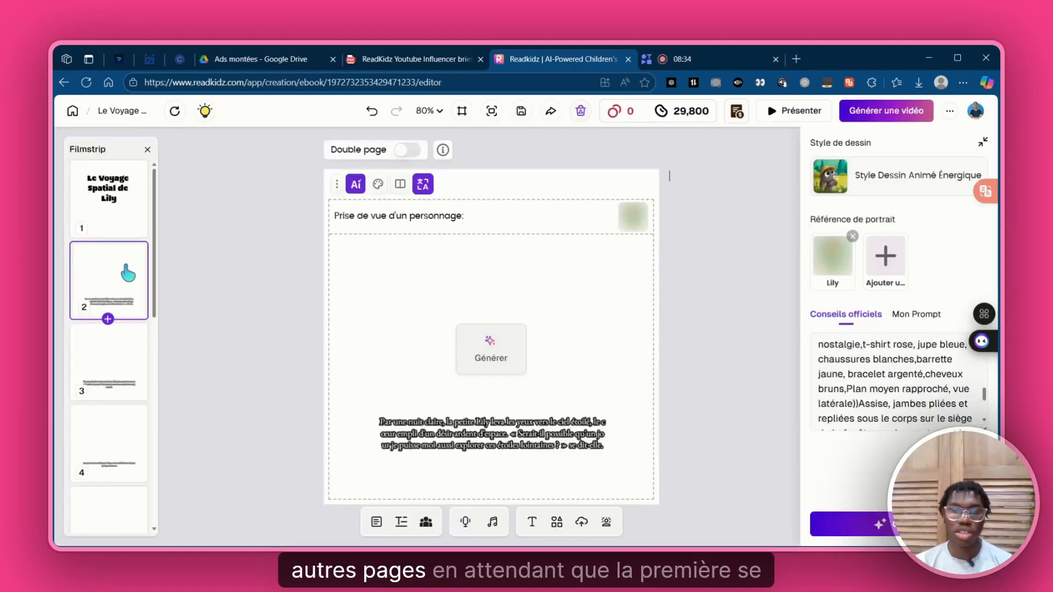
left_click(501, 357)
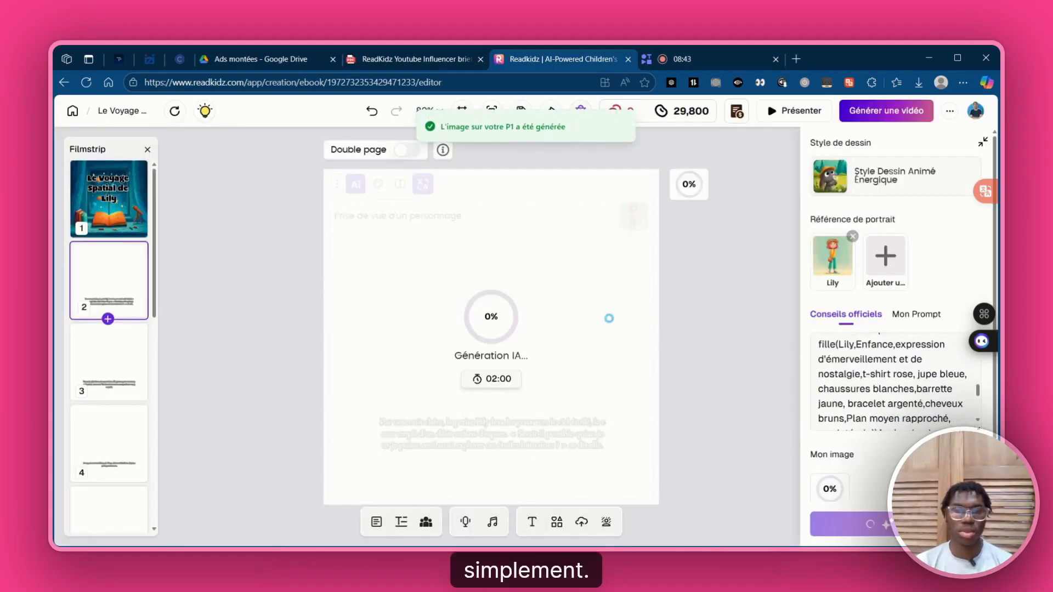
left_click(104, 355)
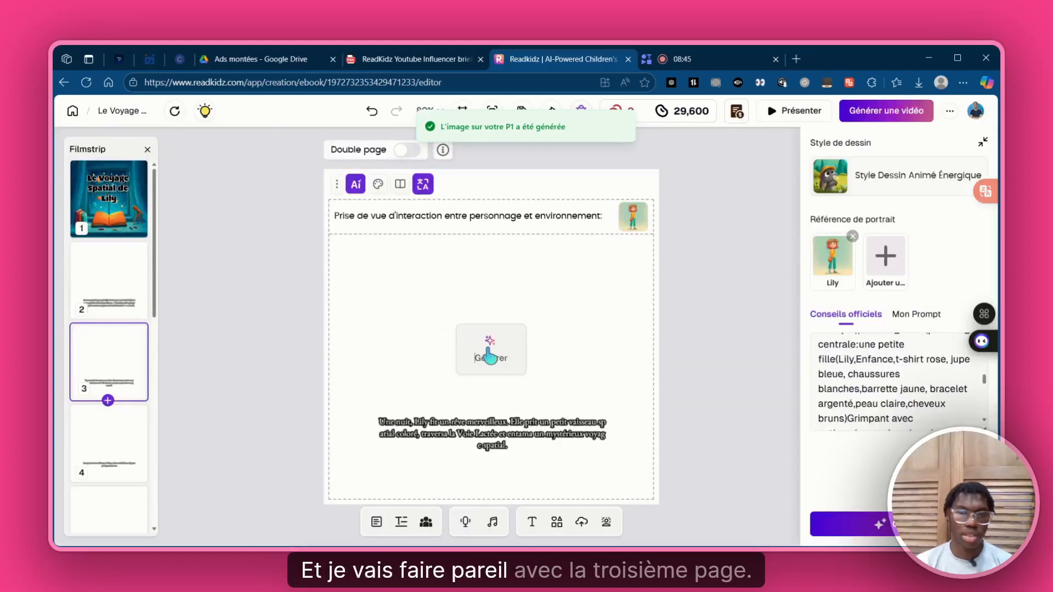
left_click(490, 356)
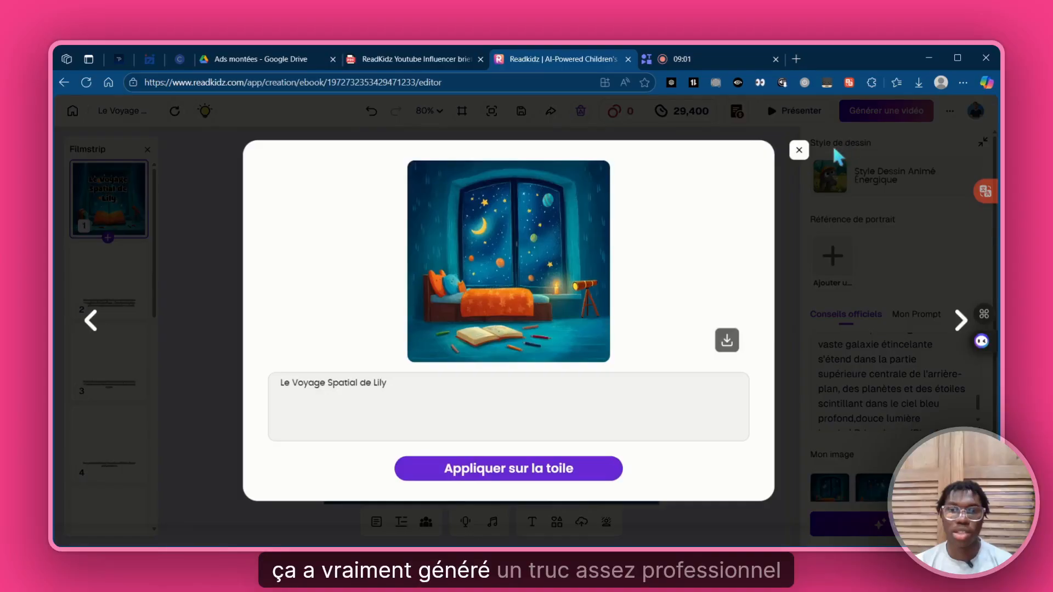
Close the enlarged cover variant without applying it, check the generation progress of pages 2 and 3, and open page 4
left_click(799, 152)
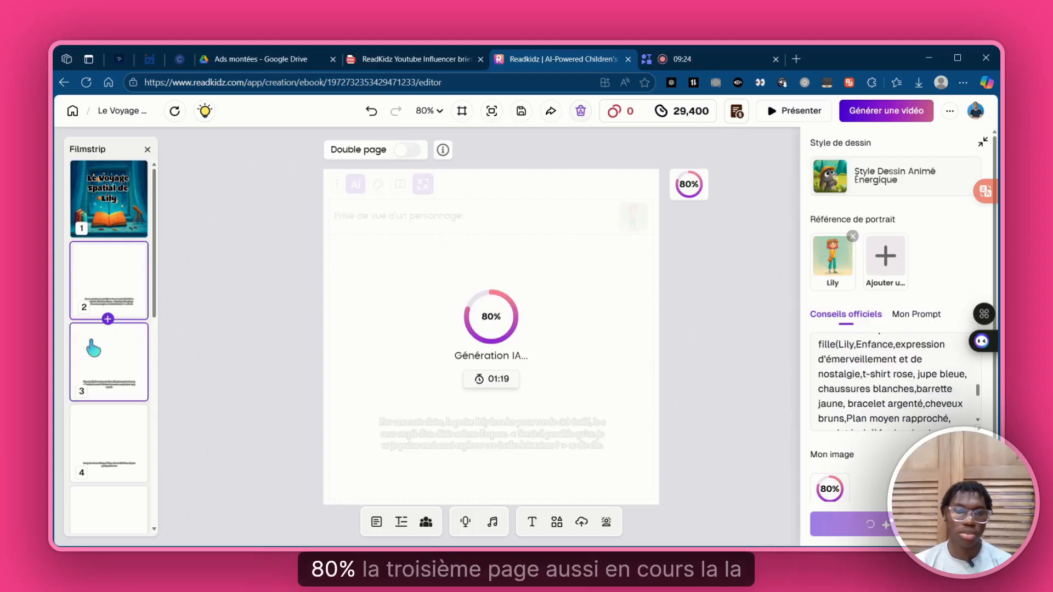
left_click(99, 364)
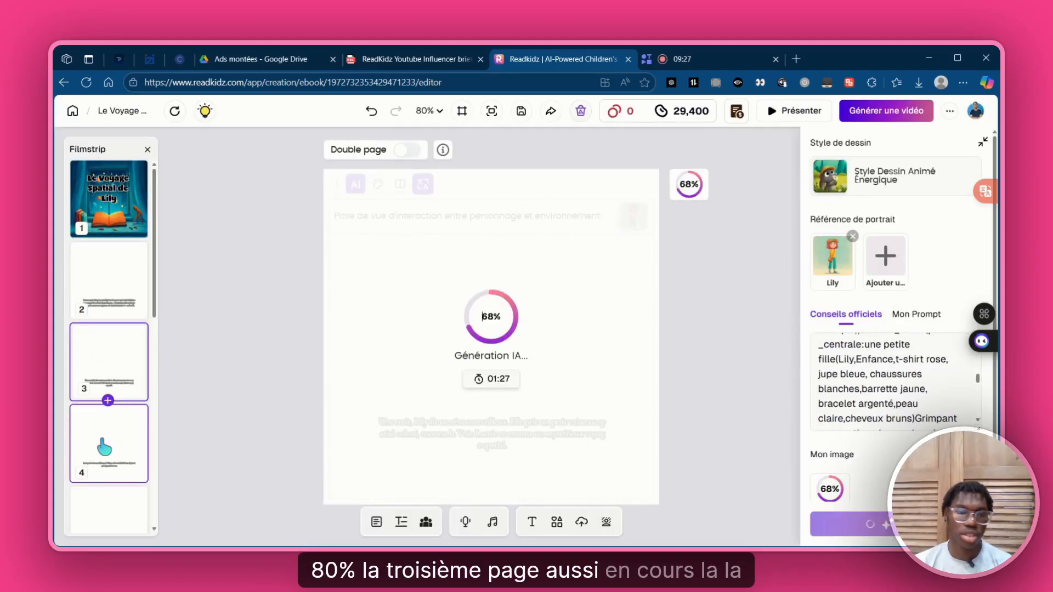
left_click(110, 437)
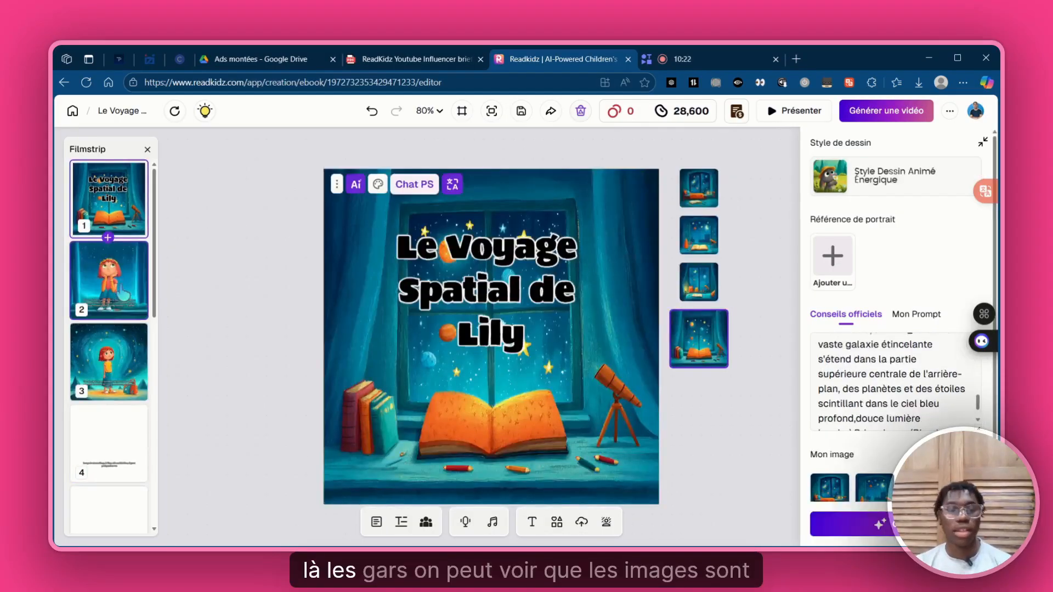
Widen the story text block on page 2 and move it slightly lower on the illustration
left_click(122, 293)
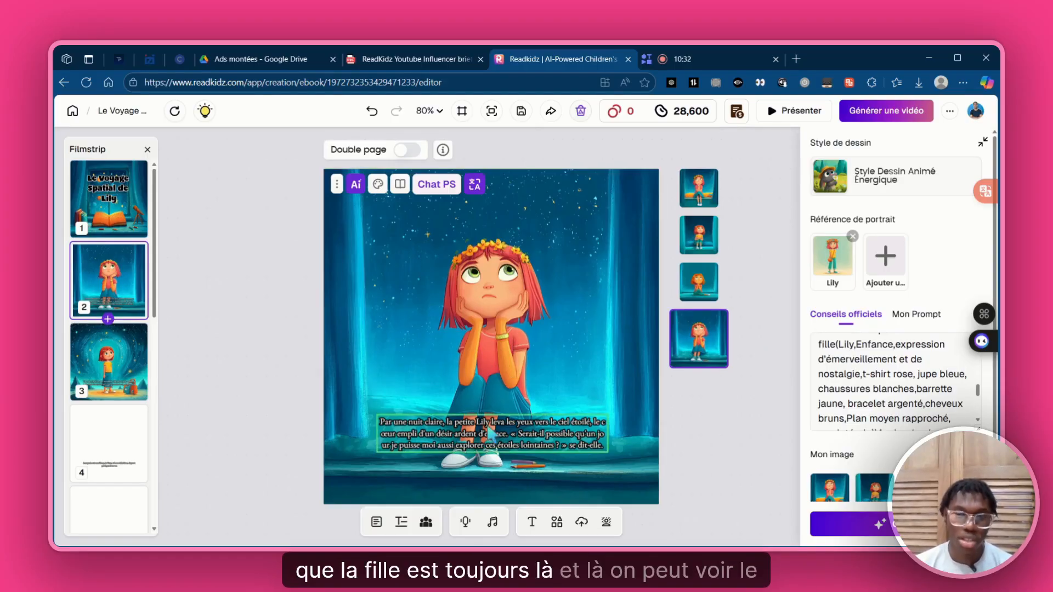
scroll(411, 469, "up", 2)
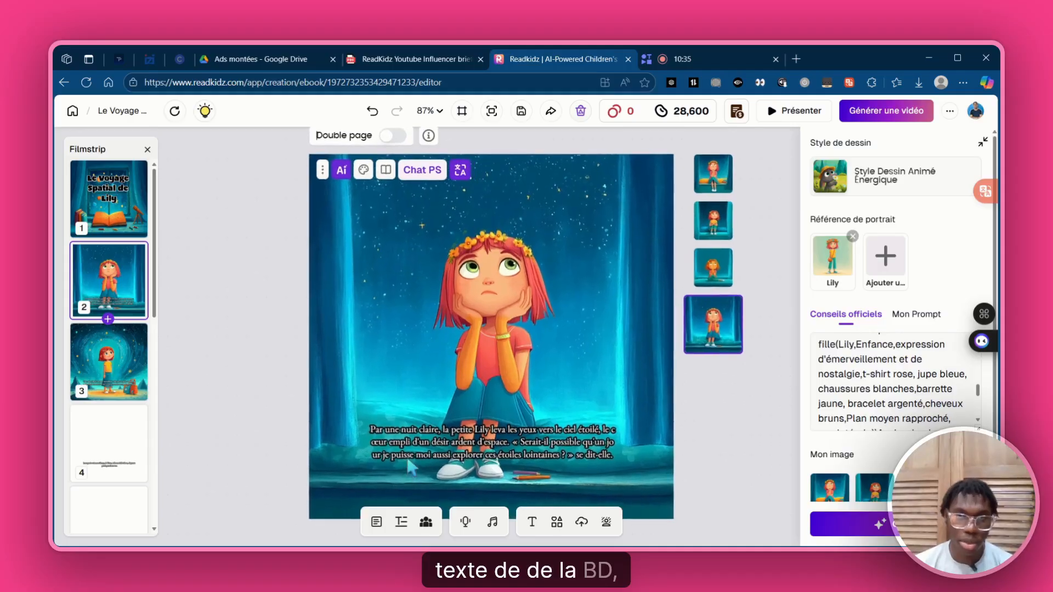
scroll(406, 459, "down", 2)
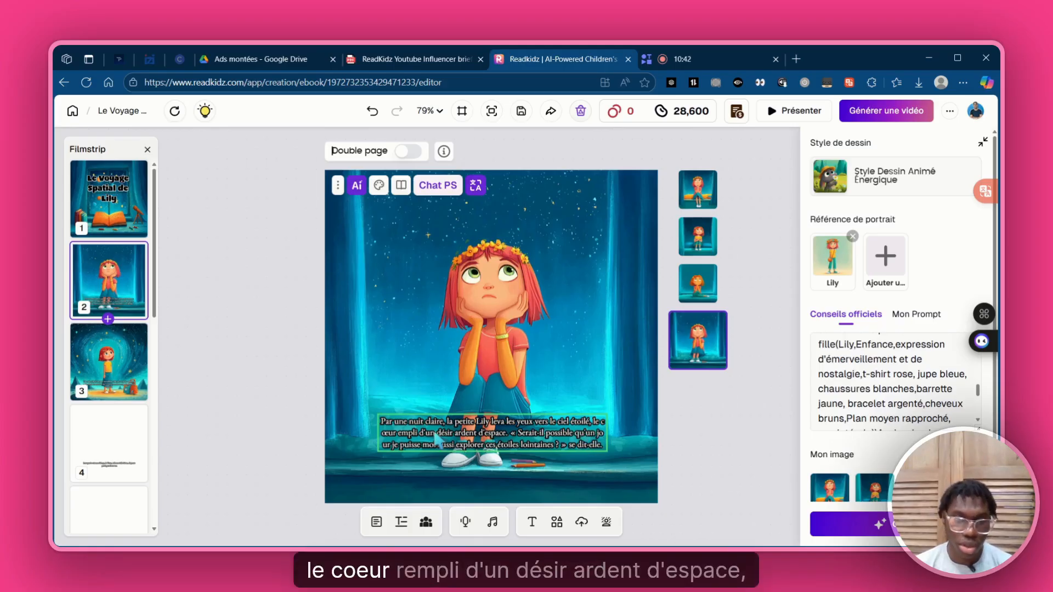
left_click(462, 440)
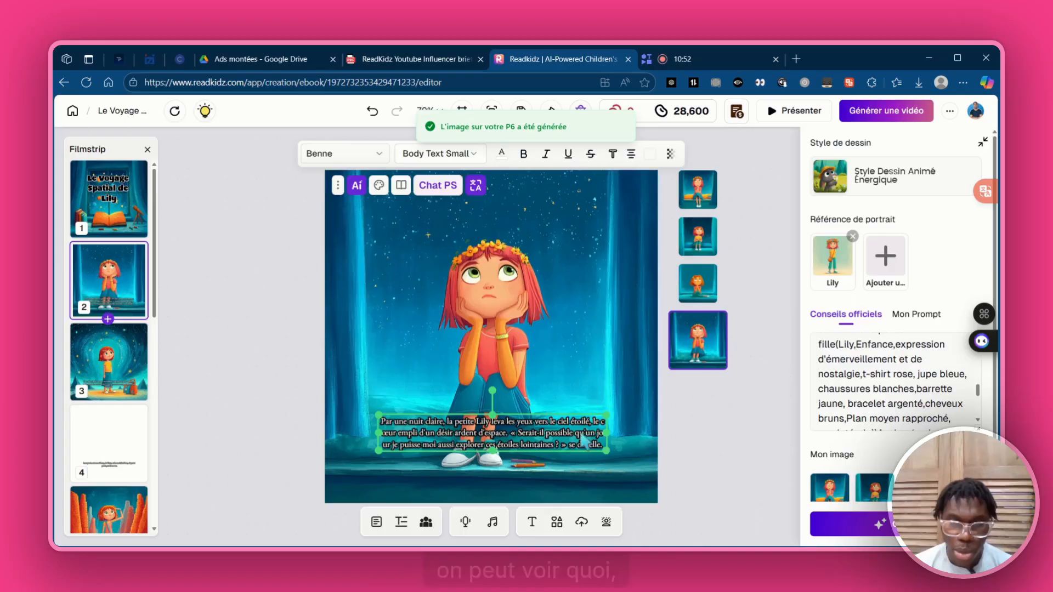
left_click(501, 432)
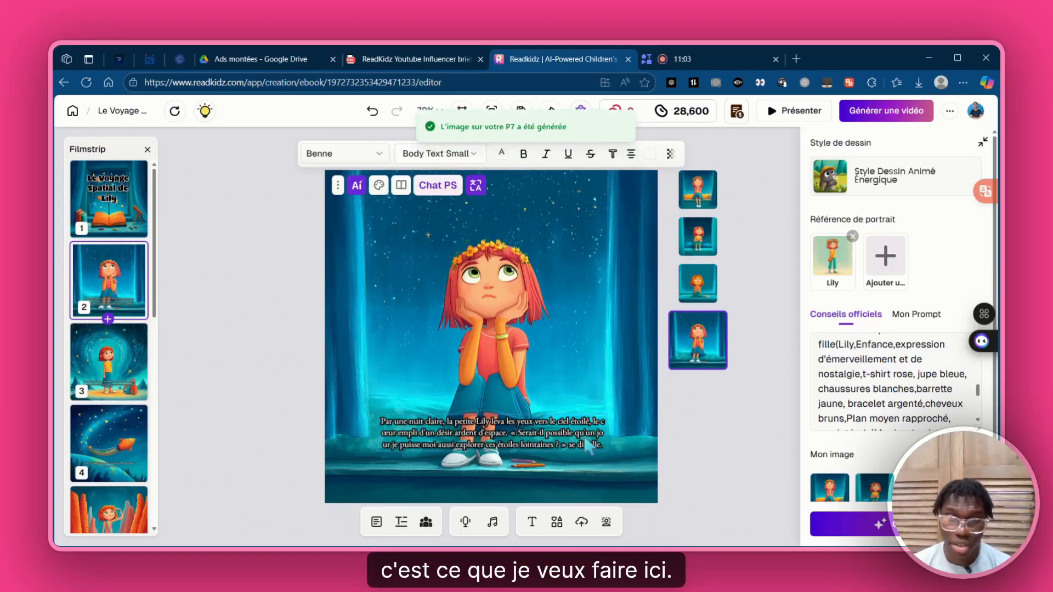
left_click_drag(390, 373, 366, 336)
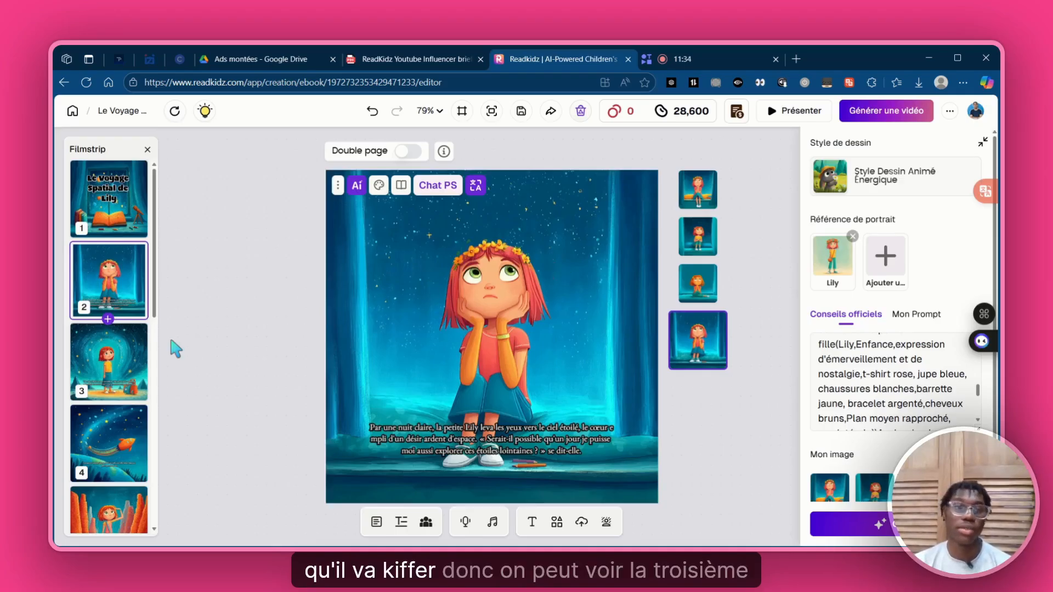
Look through the illustrated pages from page 3 onward and apply the third image variant to page 8
left_click(143, 365)
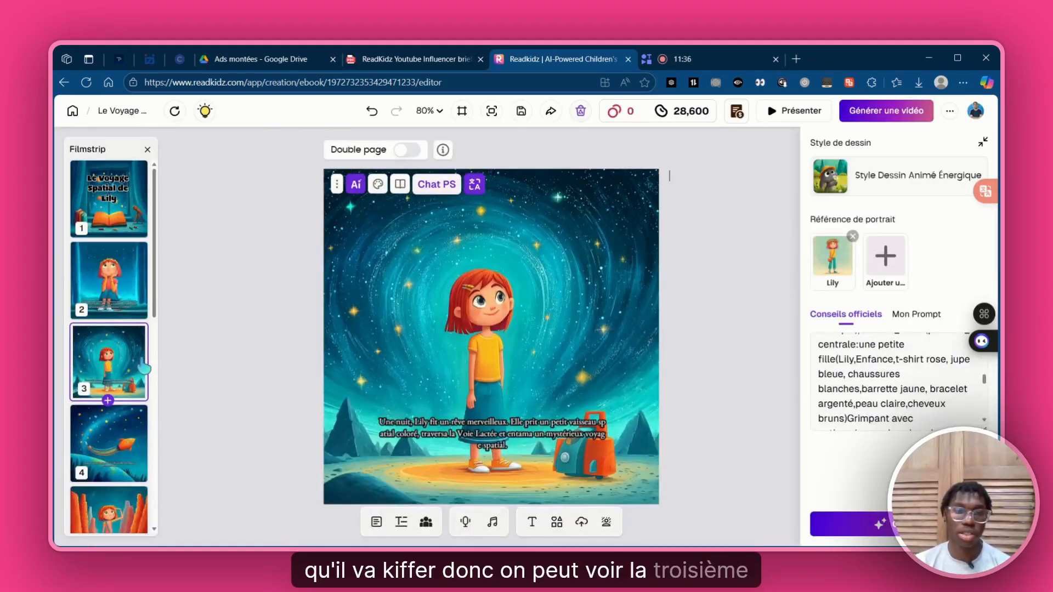
left_click(132, 431)
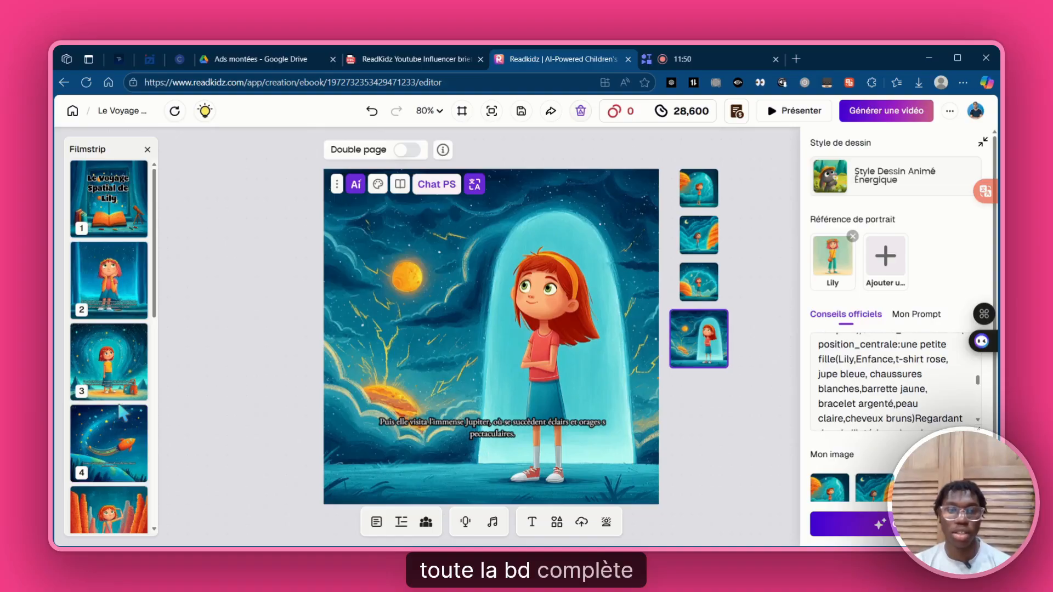
scroll(122, 415, "down", 5)
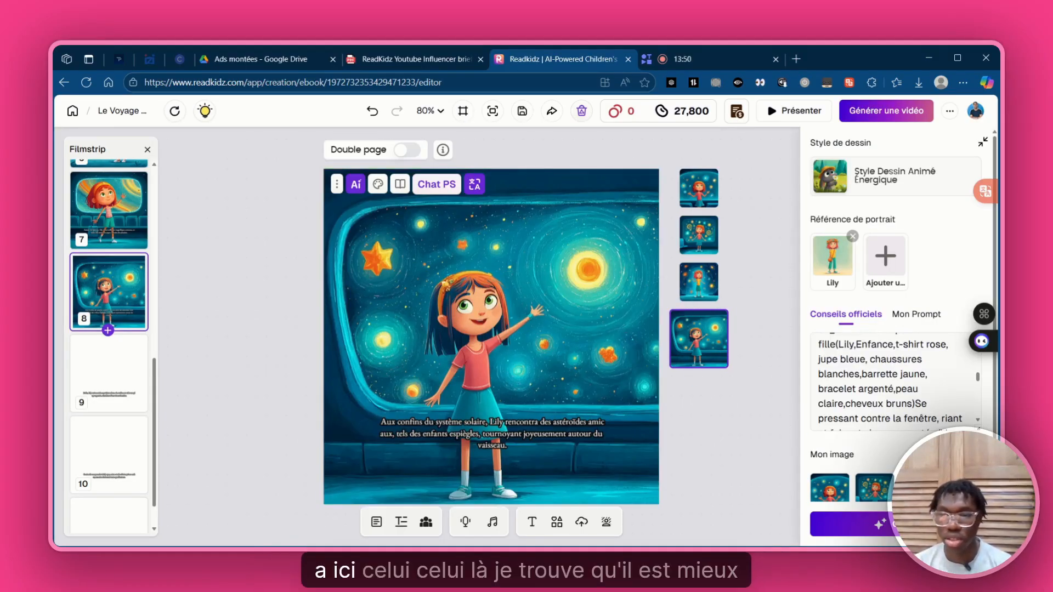
left_click(707, 288)
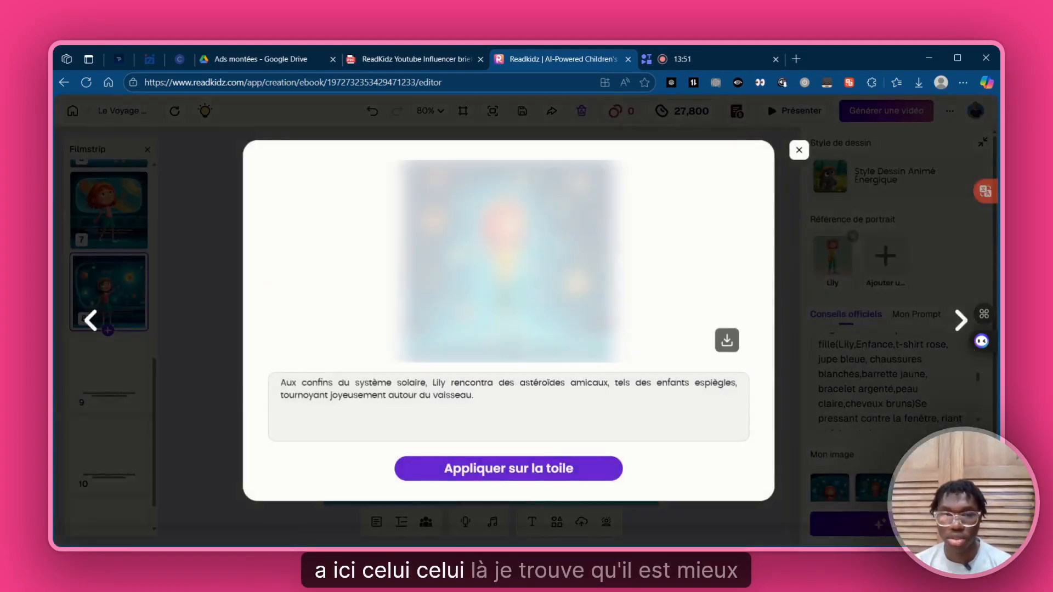
left_click(508, 469)
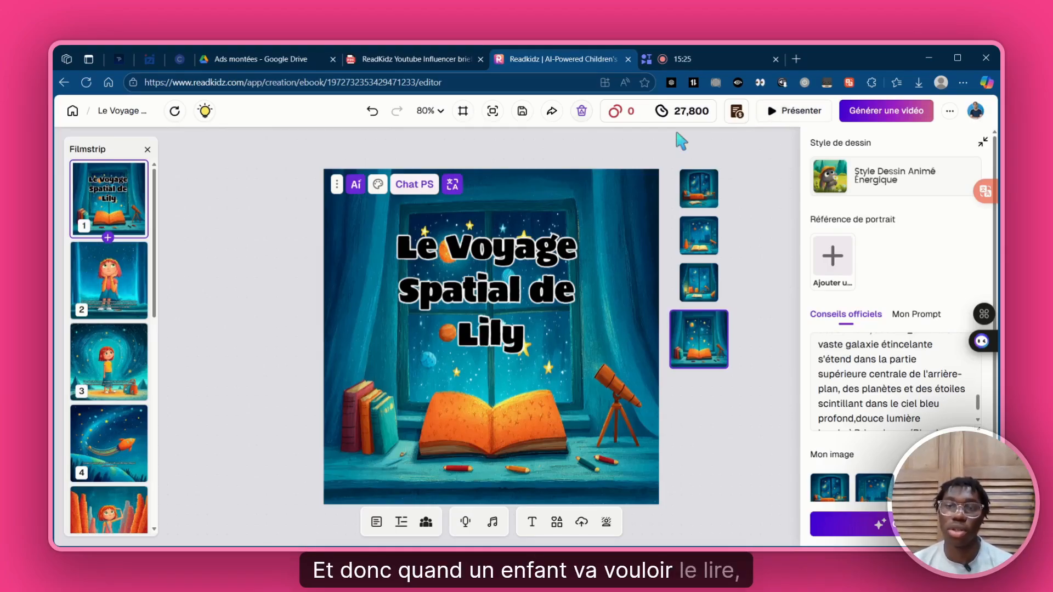
Preview the finished book in presentation mode, leaf through it from the cover to page 11 and return to the editor
left_click(776, 113)
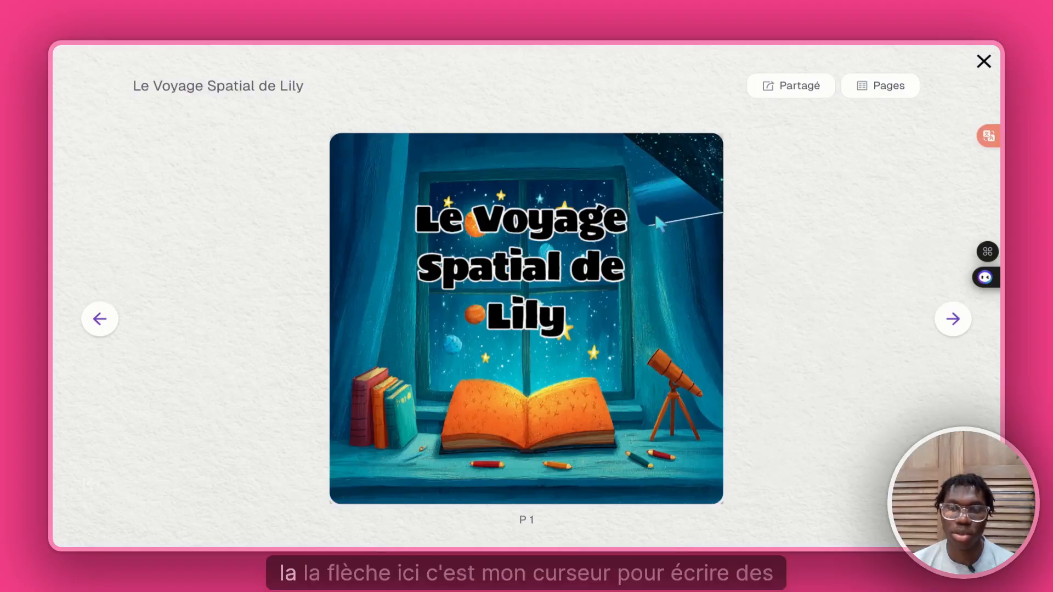
left_click_drag(694, 171, 60, 482)
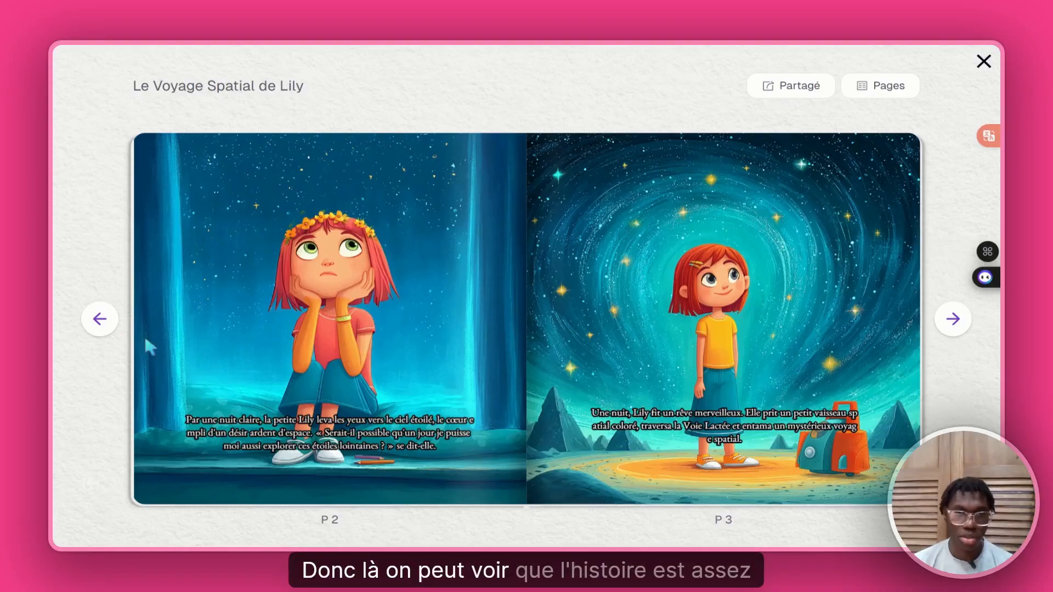
left_click(966, 329)
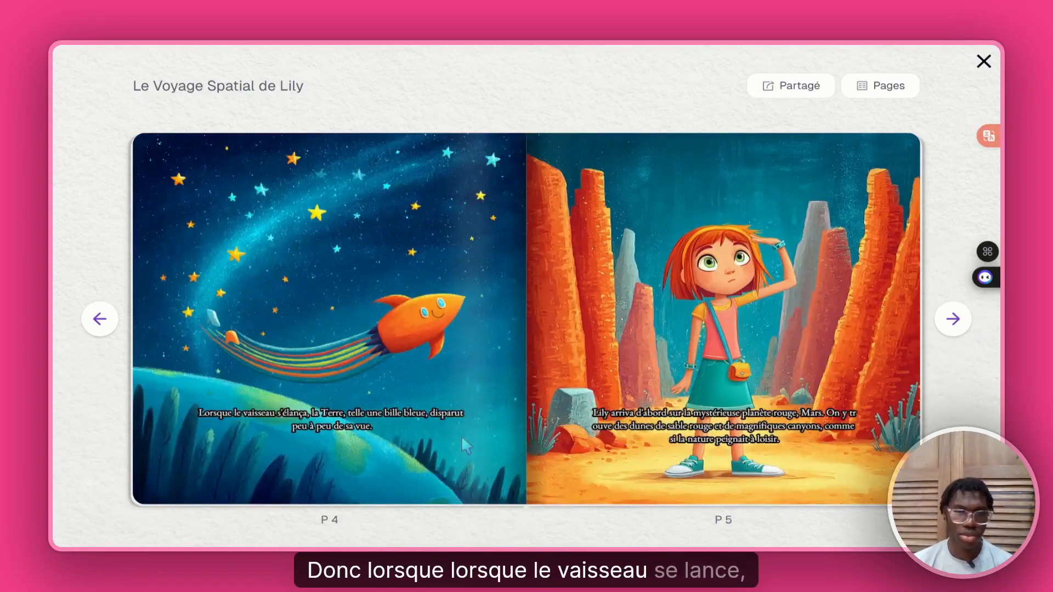
left_click(953, 322)
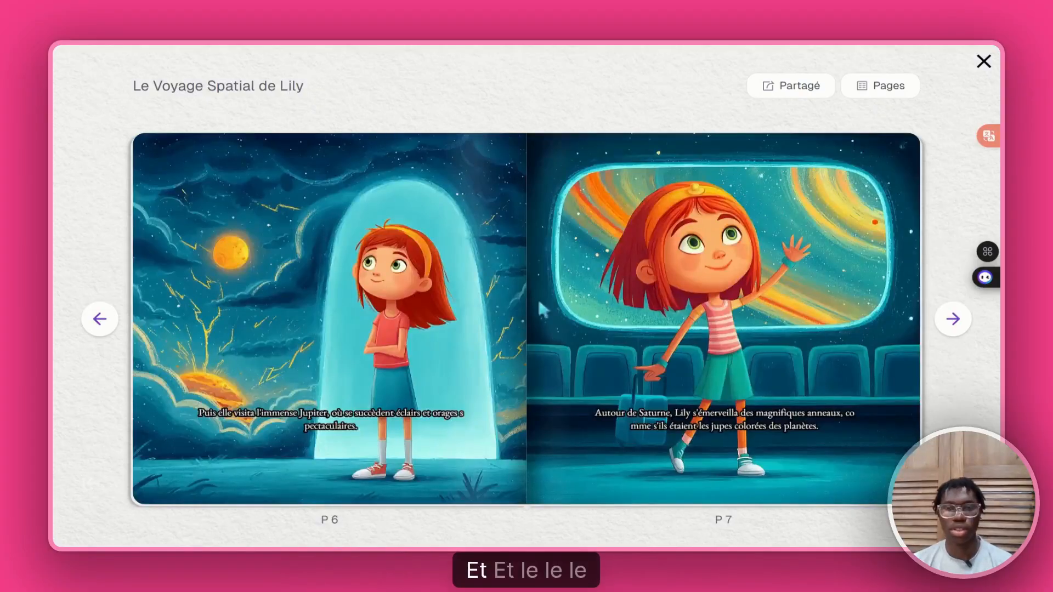
left_click(955, 323)
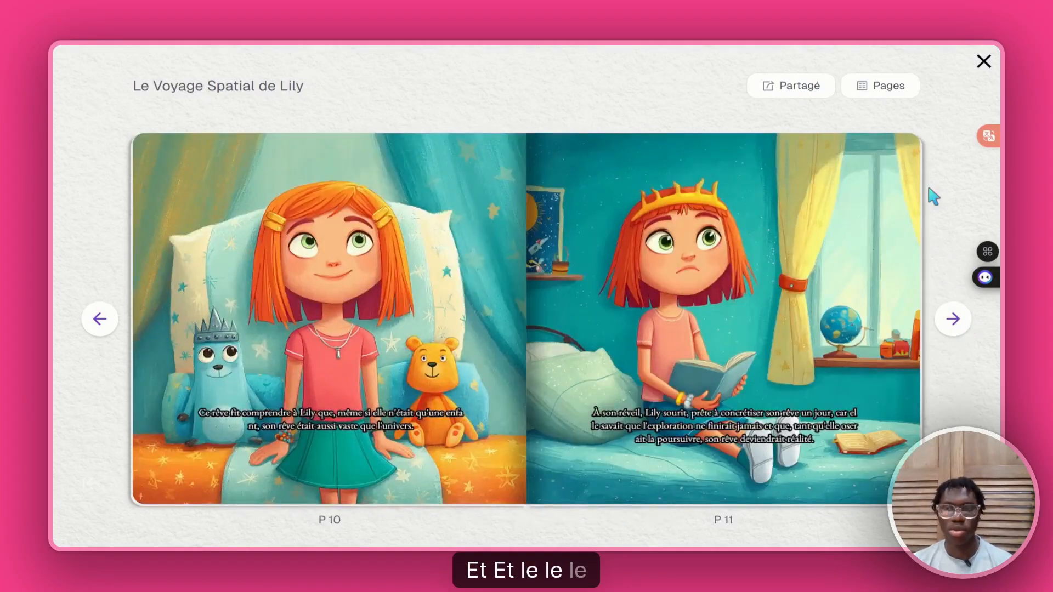
left_click(981, 65)
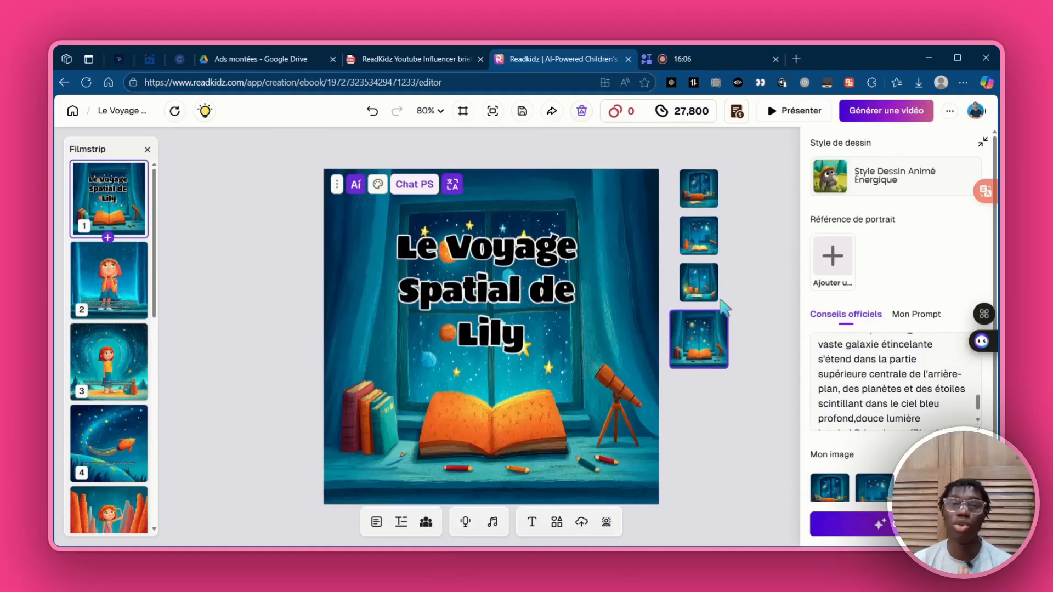